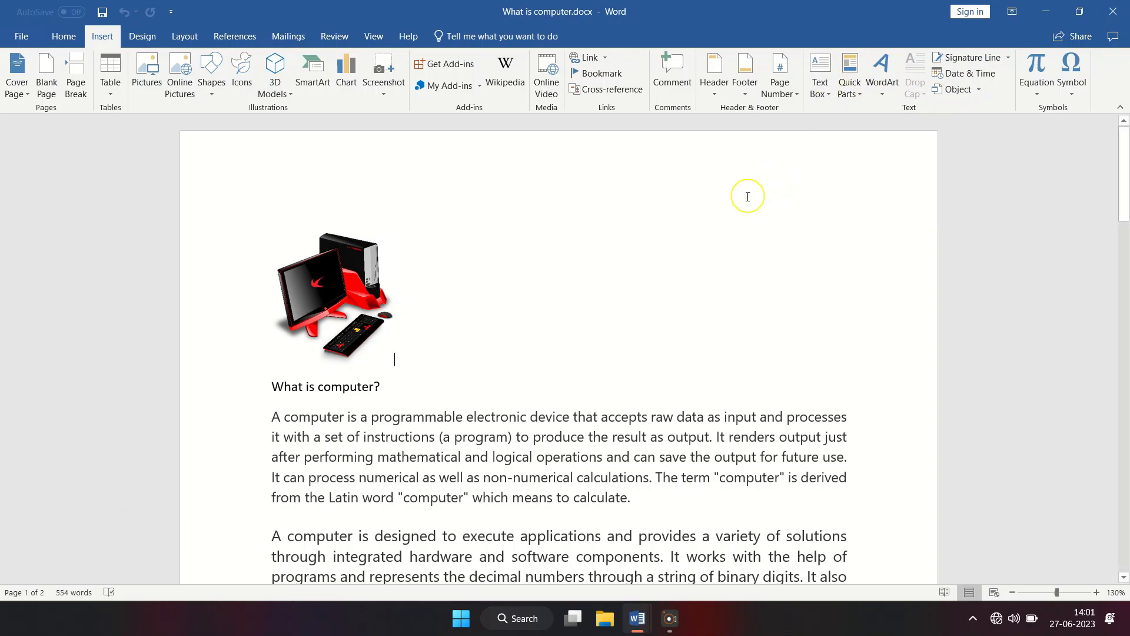
click(494, 421)
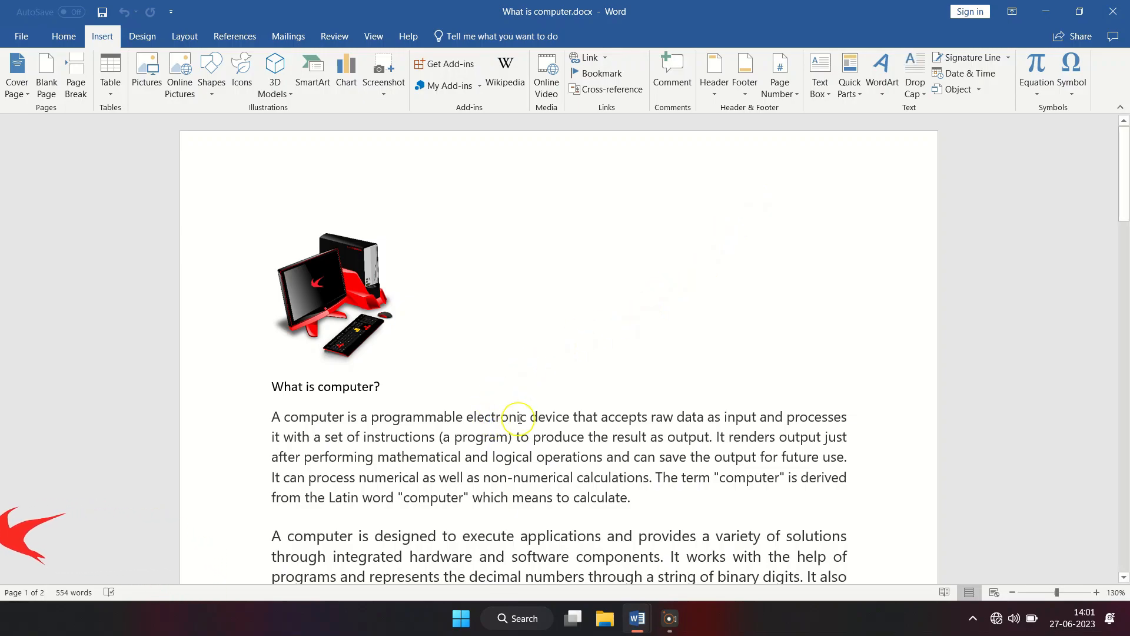
click(520, 418)
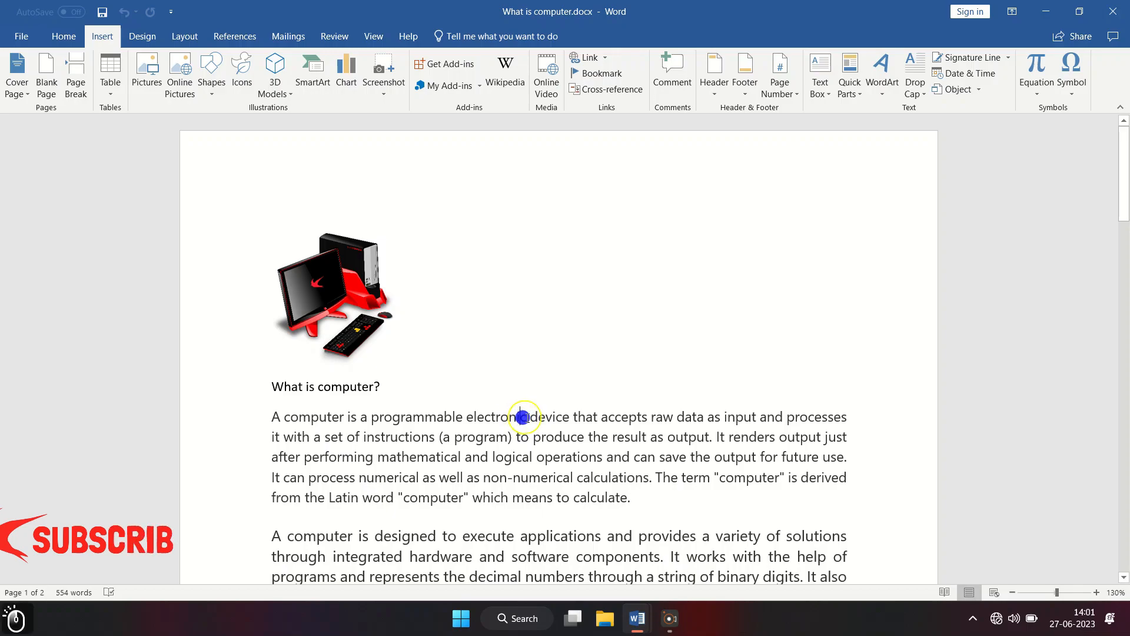
drag(520, 418, 462, 419)
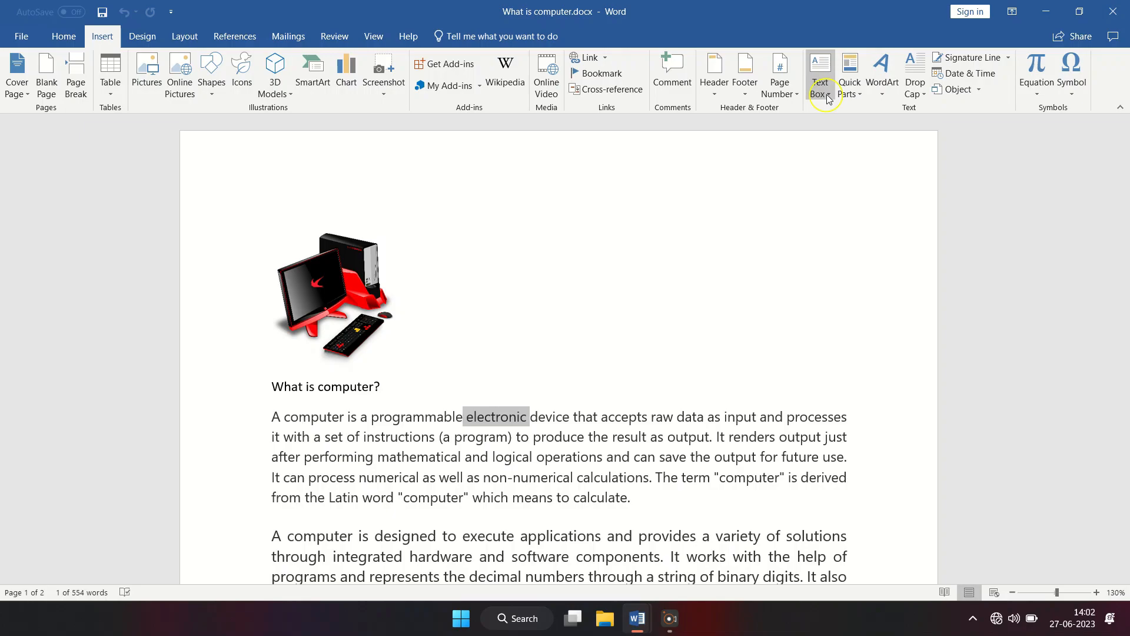
- Draw a text box about 6.1 cm wide and 1.6 cm high beside the computer picture and enter "Computer" in it
click(826, 94)
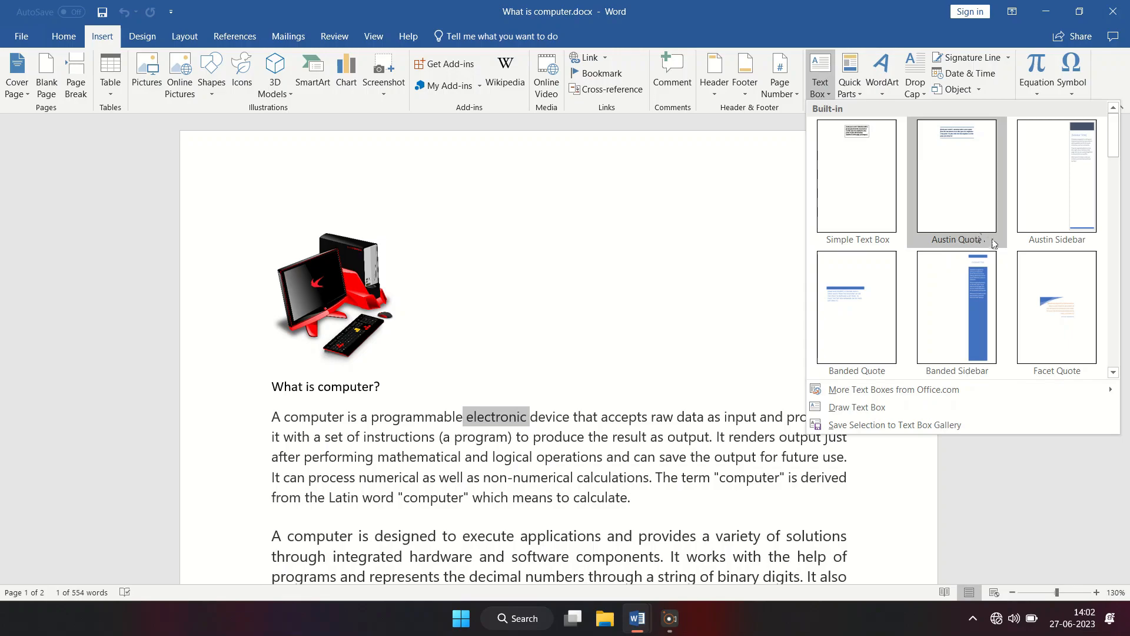
mouse_move(897, 392)
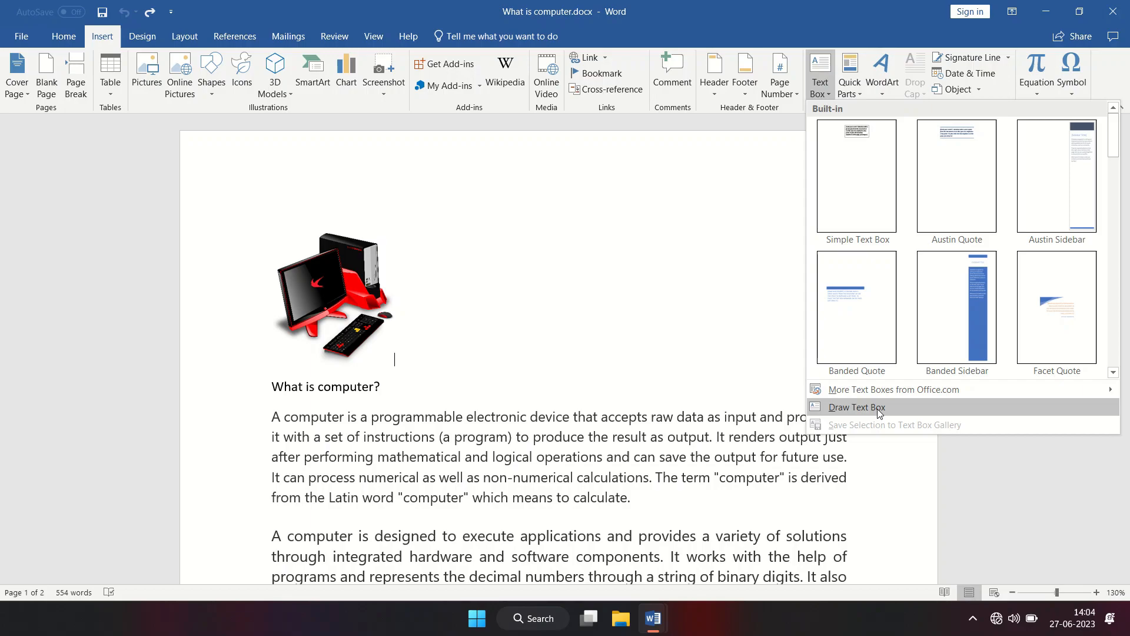
click(877, 407)
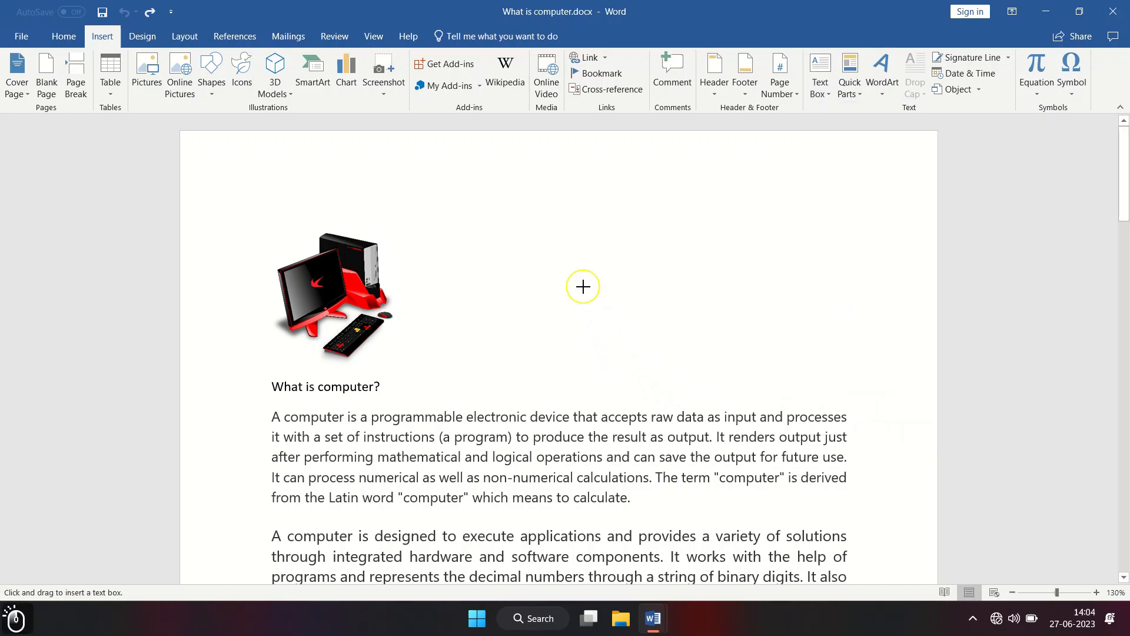
drag(504, 234, 723, 293)
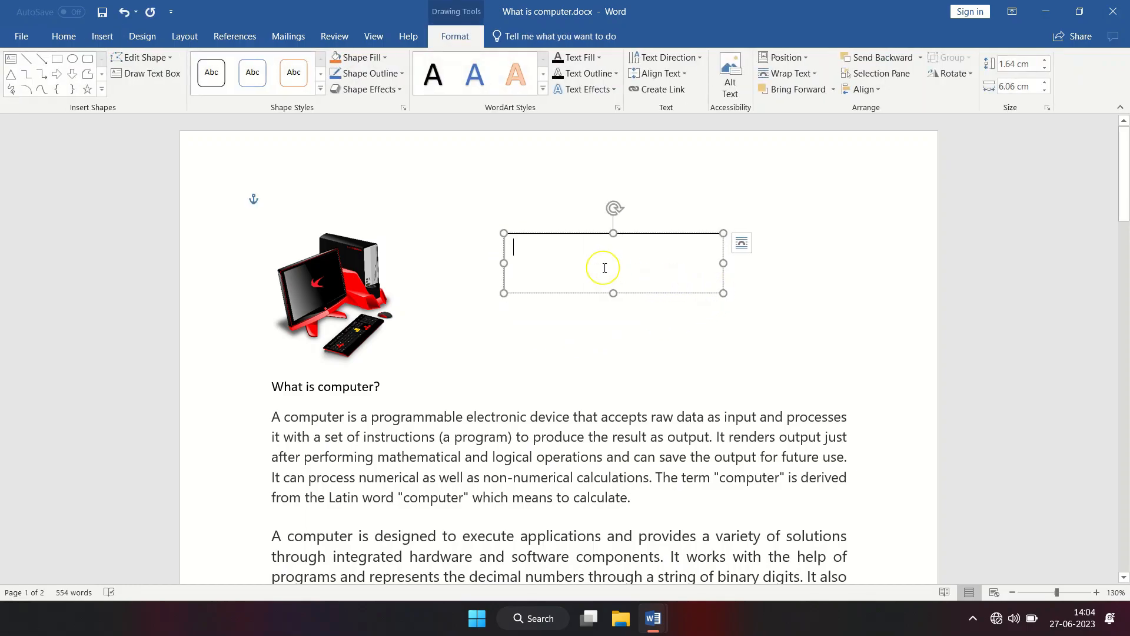
text(Com)
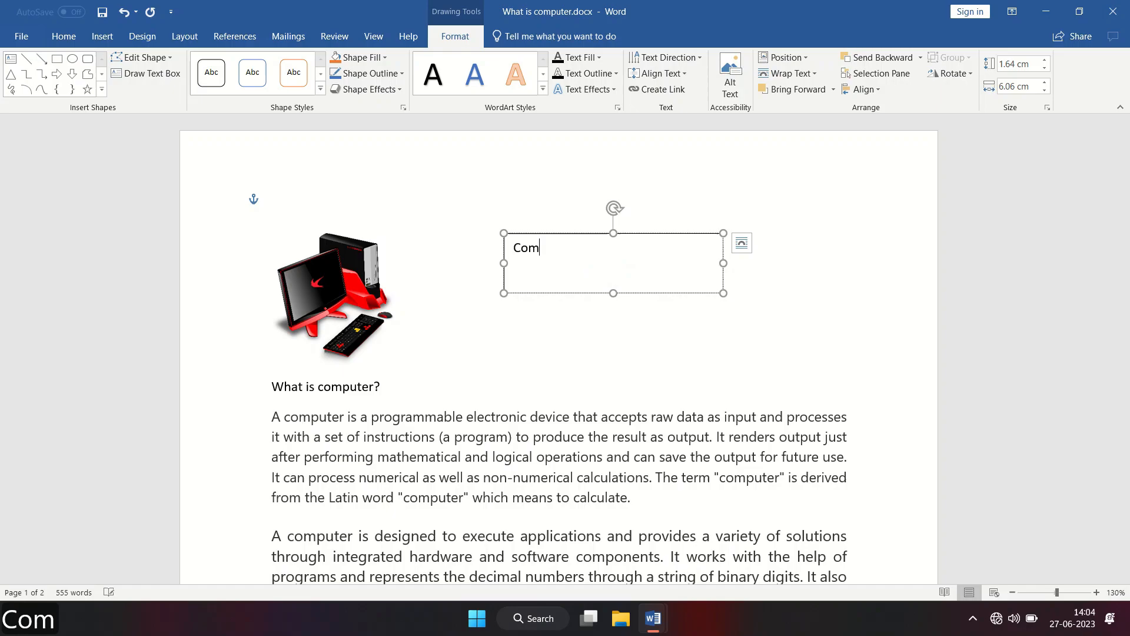
text(puter)
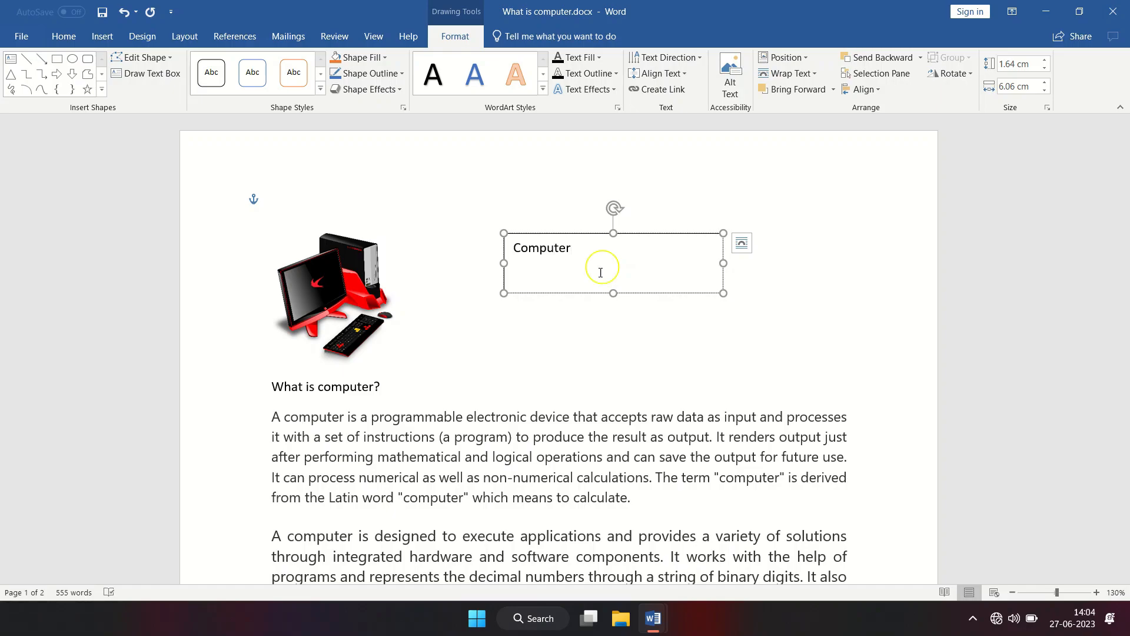
- Move the "Computer" text box over the computer picture and fill it with dark orange
drag(594, 234, 383, 283)
click(391, 313)
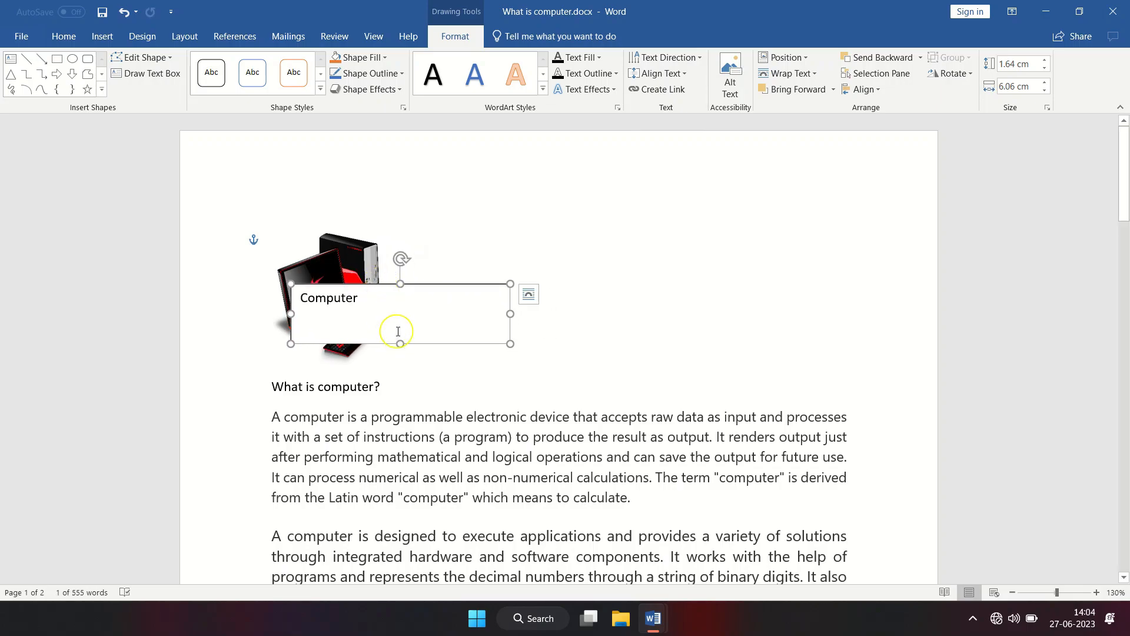
click(383, 59)
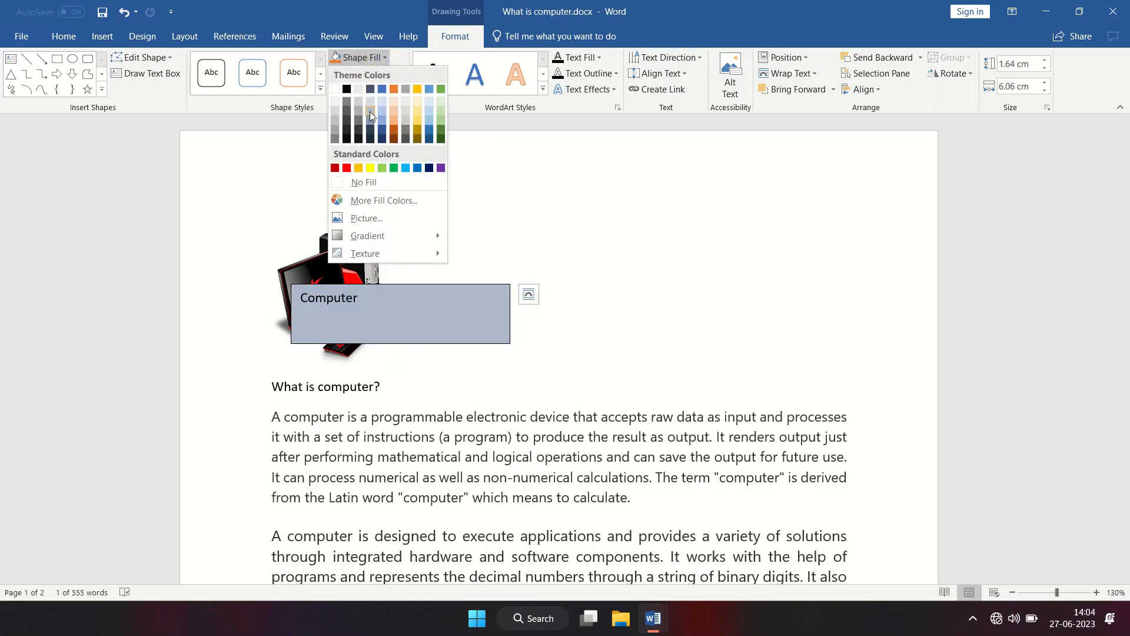
click(403, 131)
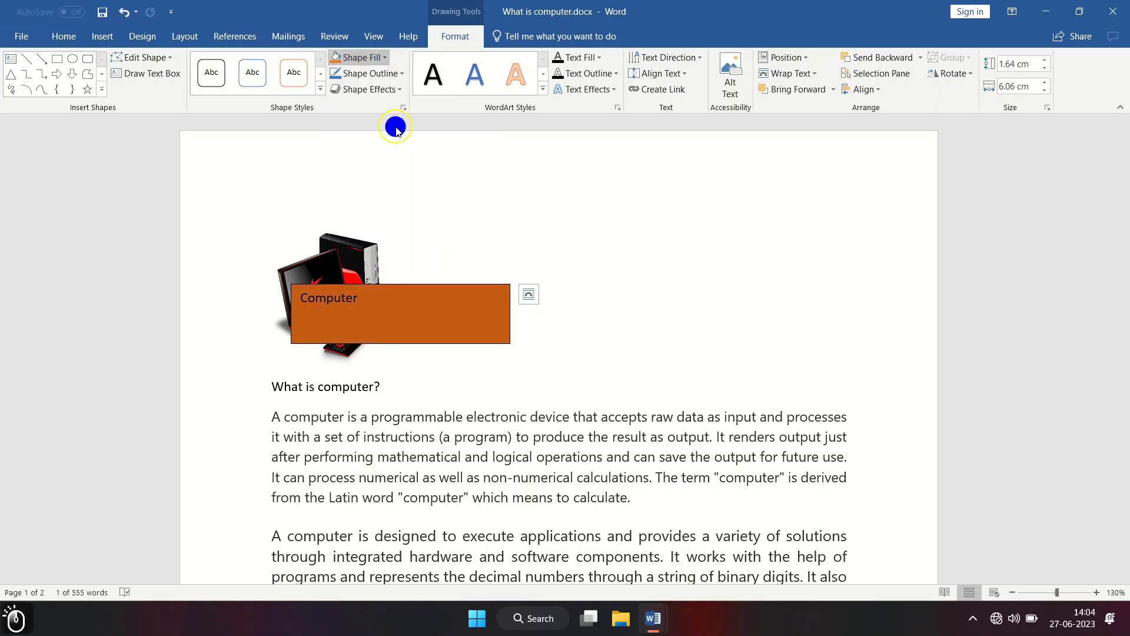
- Give the "Computer" text box a standard orange outline with a weight of 6 pt
click(377, 73)
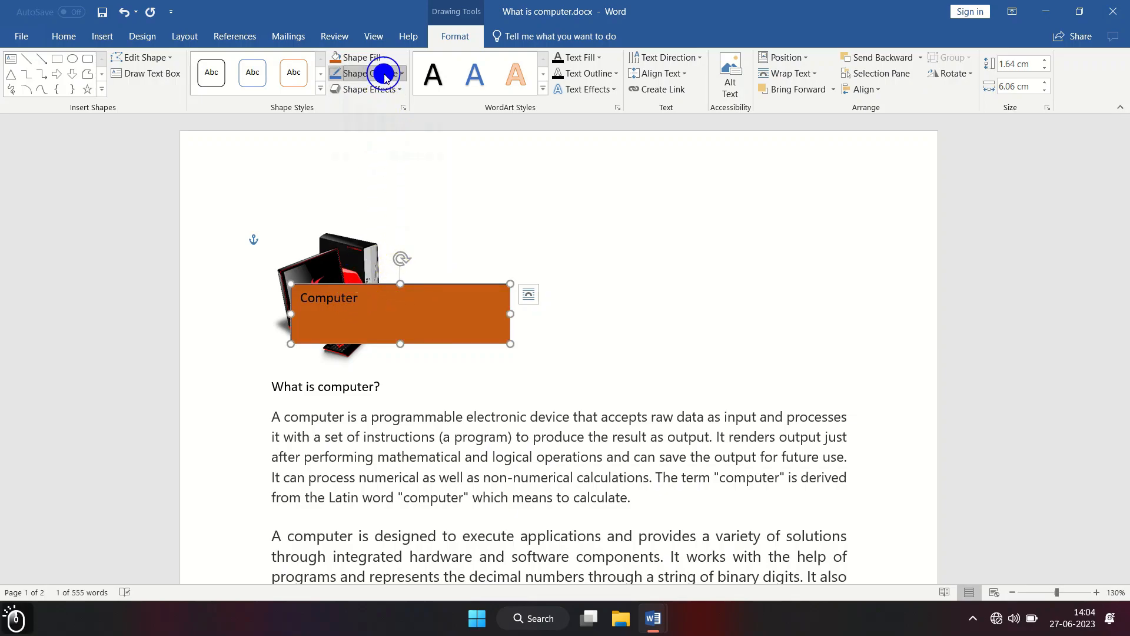
click(360, 184)
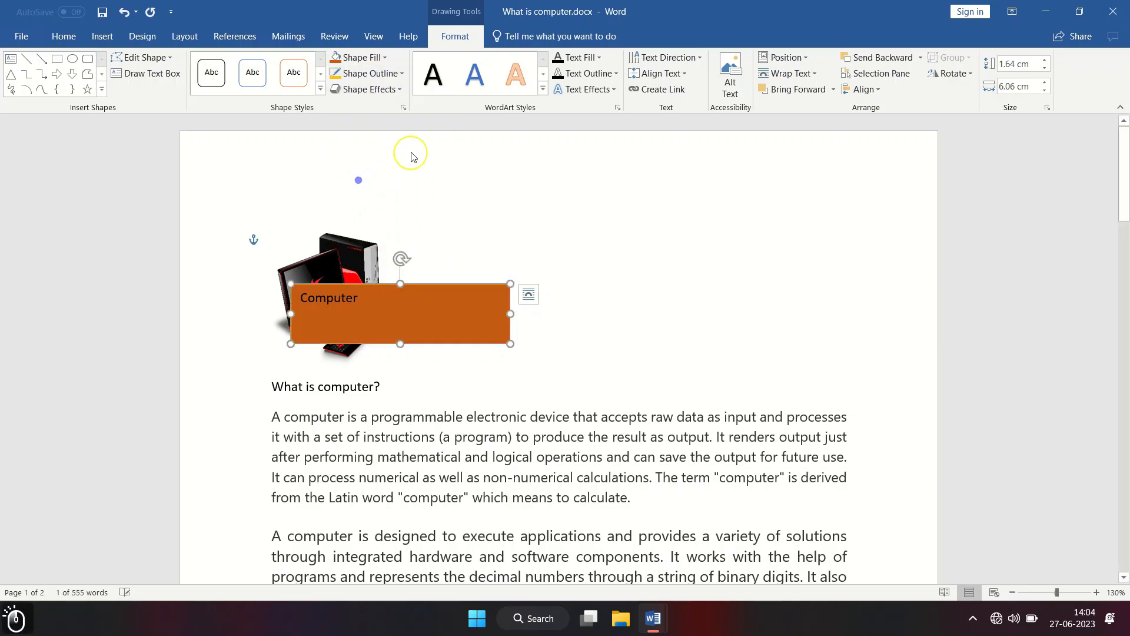
click(393, 73)
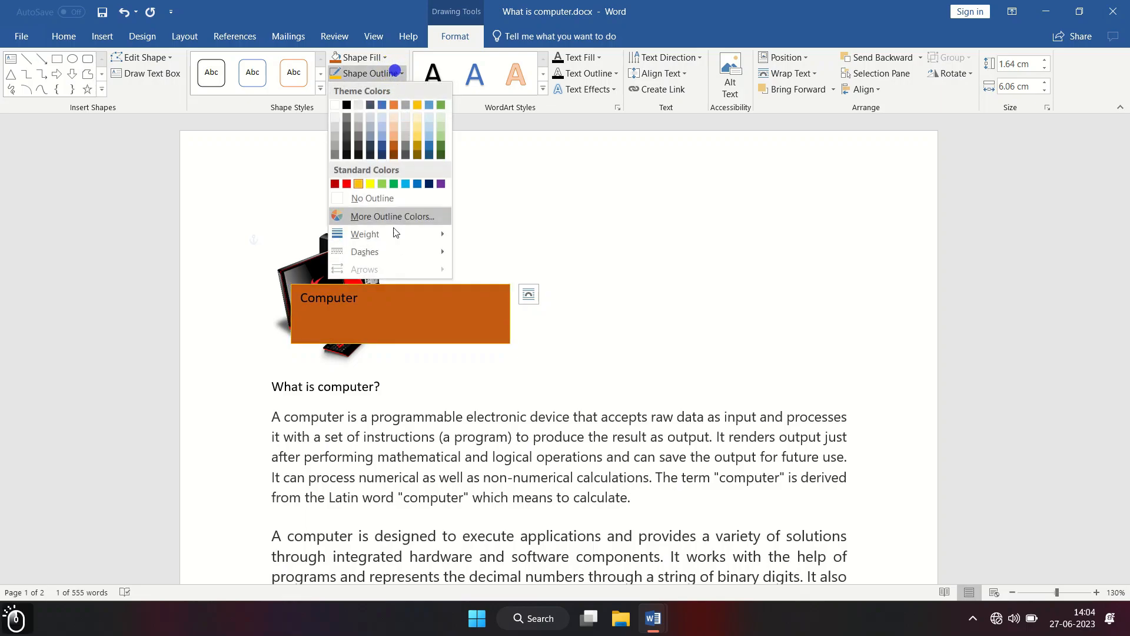
mouse_move(391, 236)
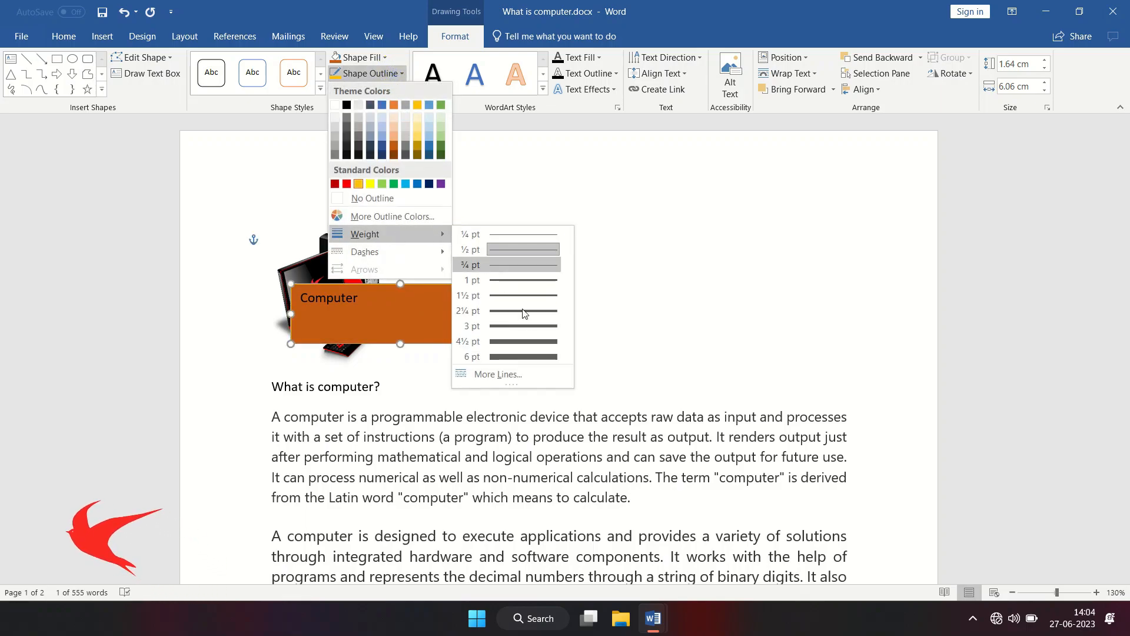
click(525, 357)
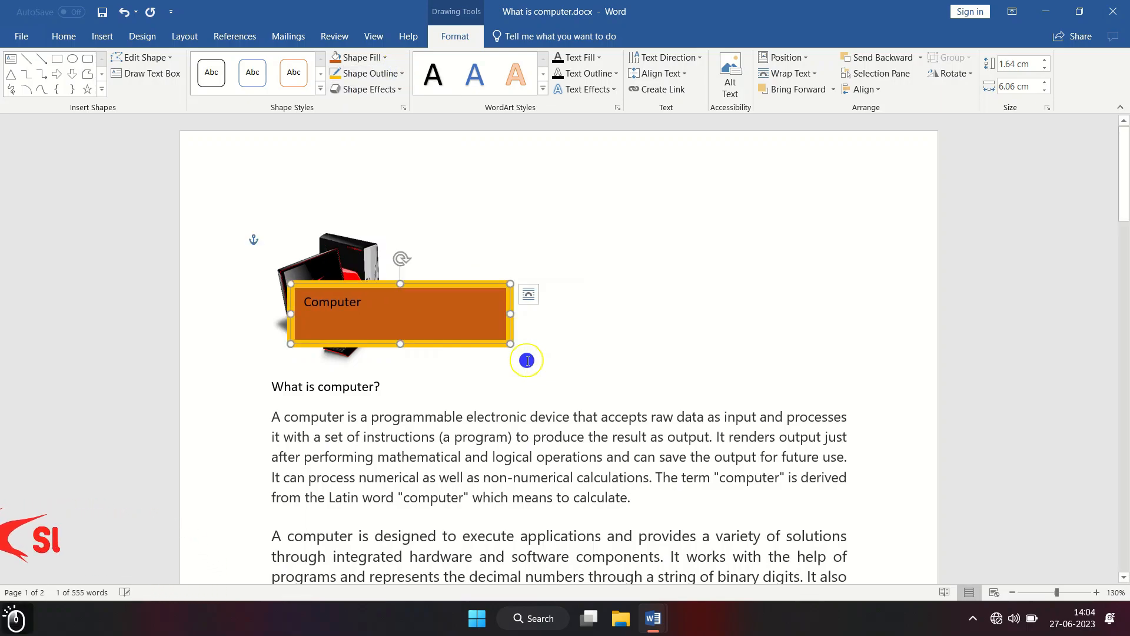
click(487, 310)
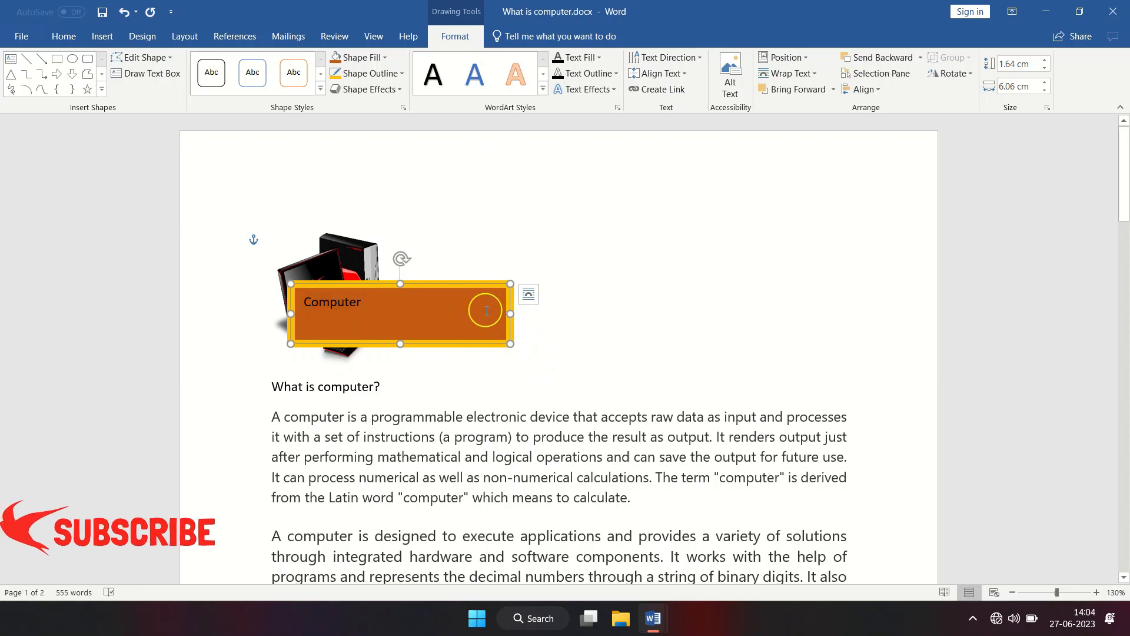
click(550, 328)
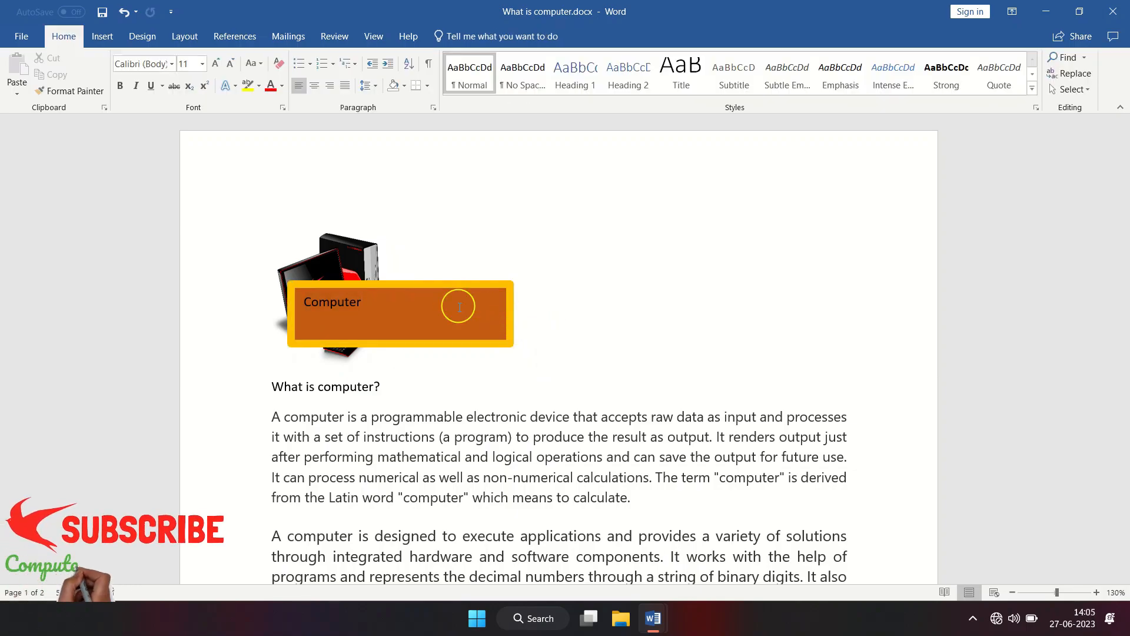
- Remove the "Computer" text box's fill and outline and move it above and to the right of the computer picture
click(459, 307)
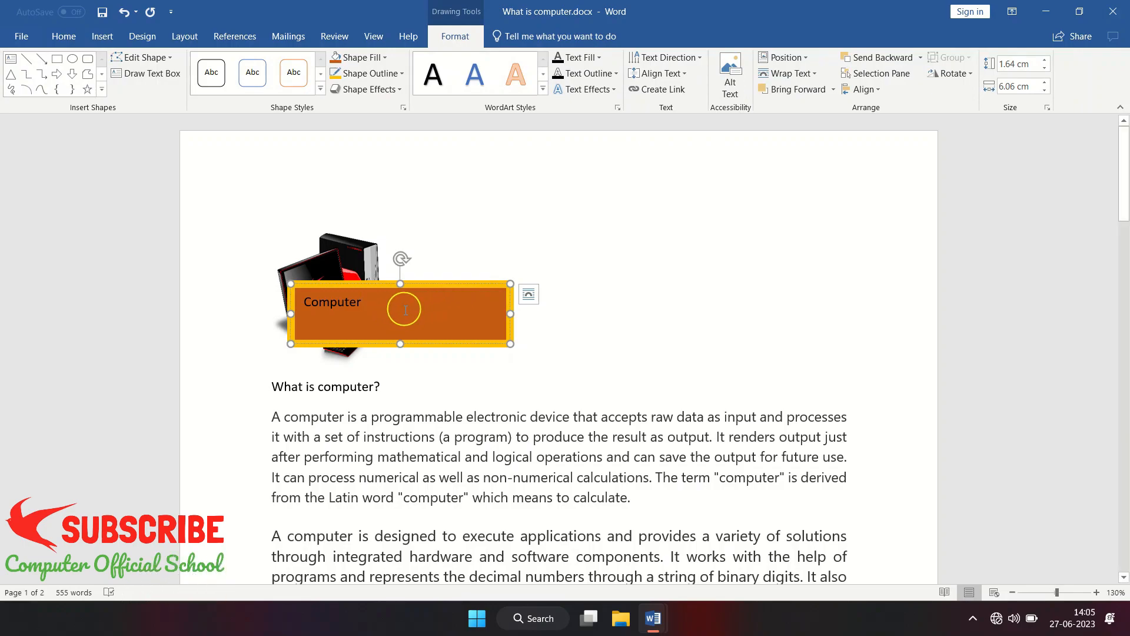
click(381, 61)
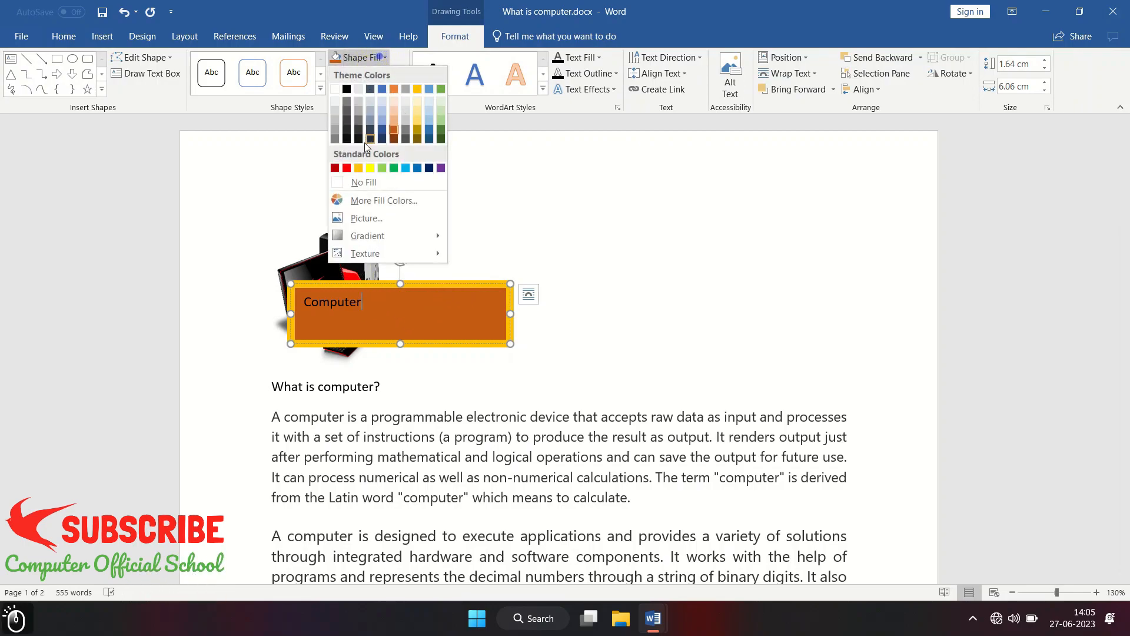
click(361, 183)
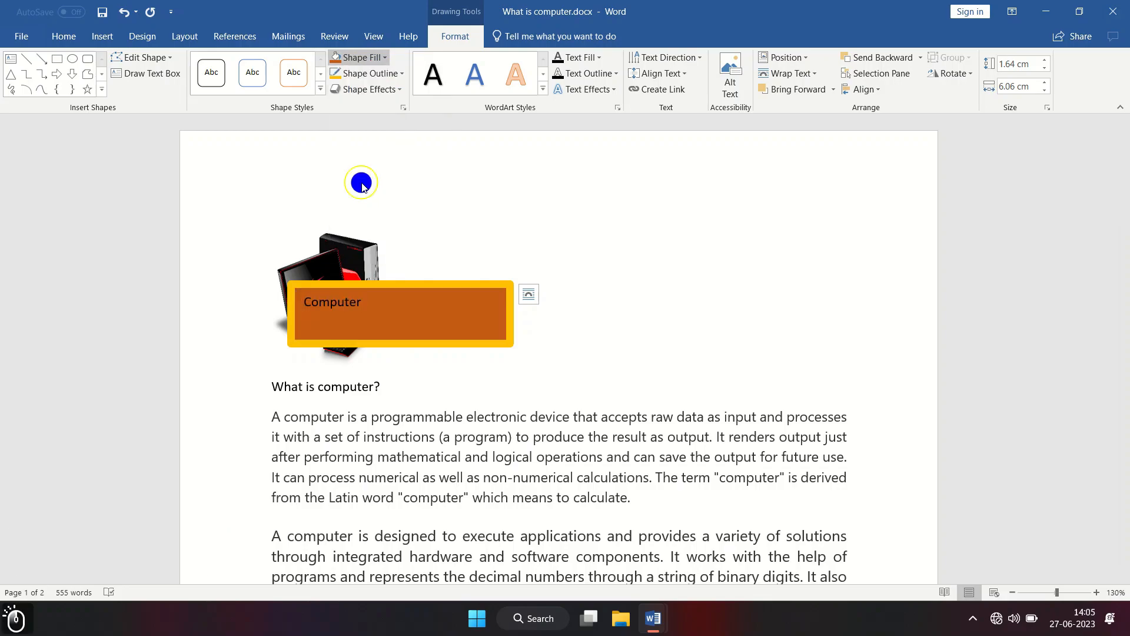
click(379, 73)
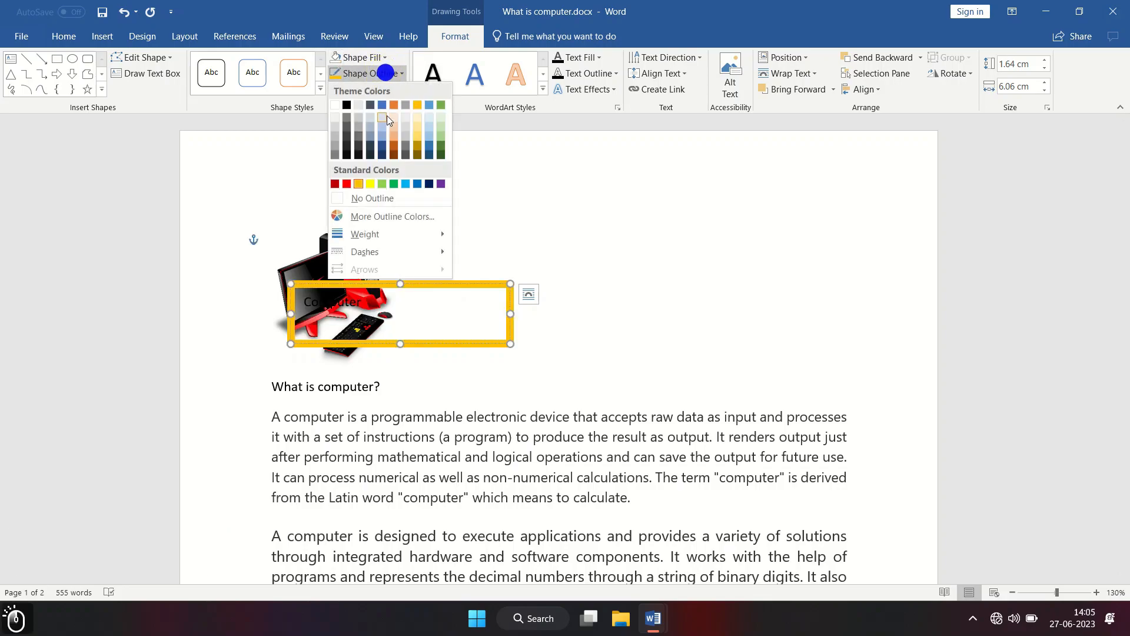
click(365, 198)
drag(429, 284, 664, 185)
click(665, 309)
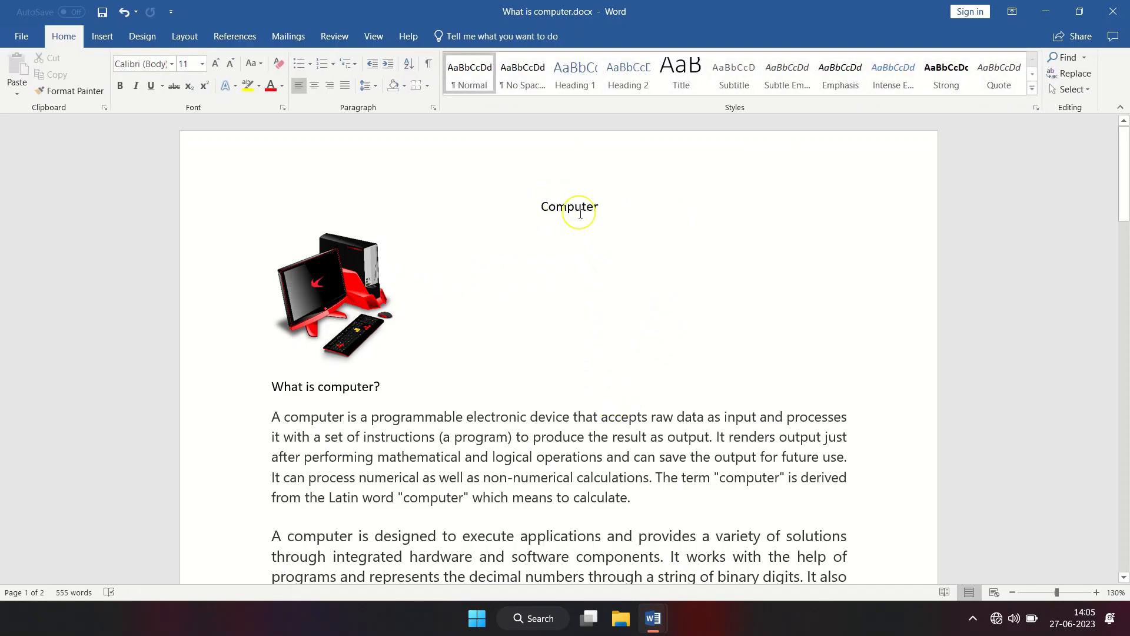
- Save the whole first paragraph under the "What is computer?" heading to the AutoText gallery with the default building block settings
click(103, 36)
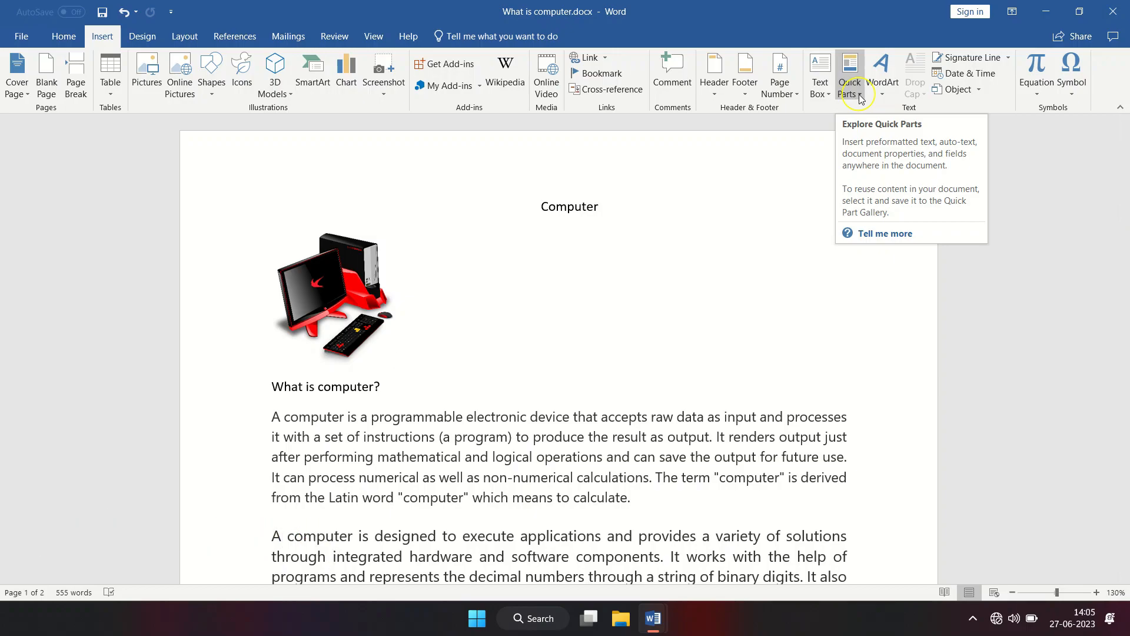
drag(631, 507, 279, 424)
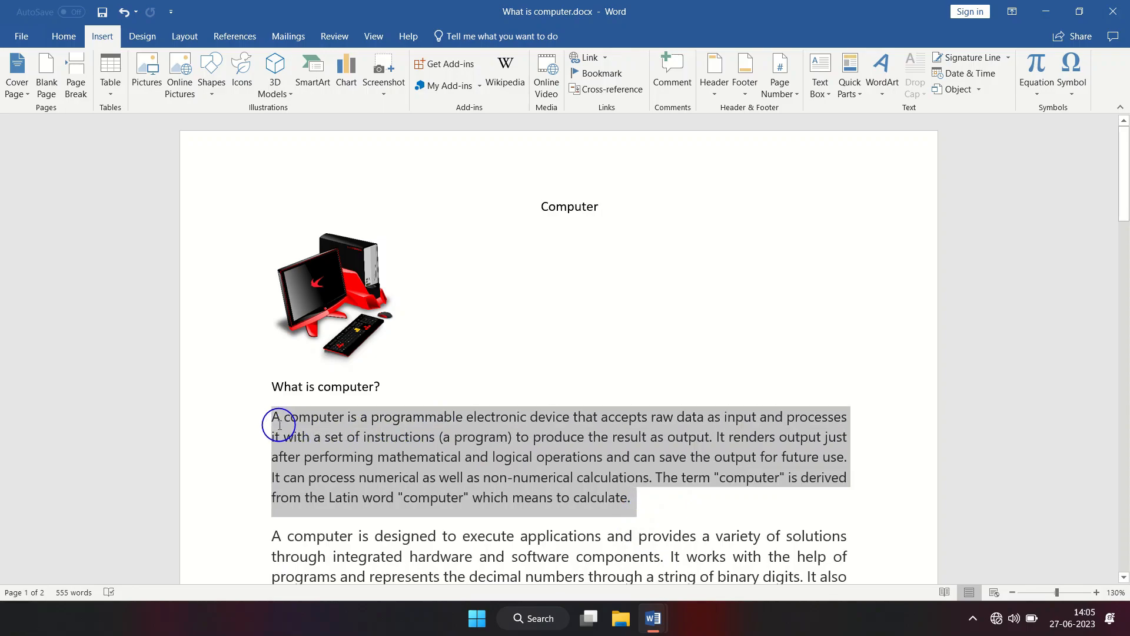
click(861, 97)
mouse_move(867, 111)
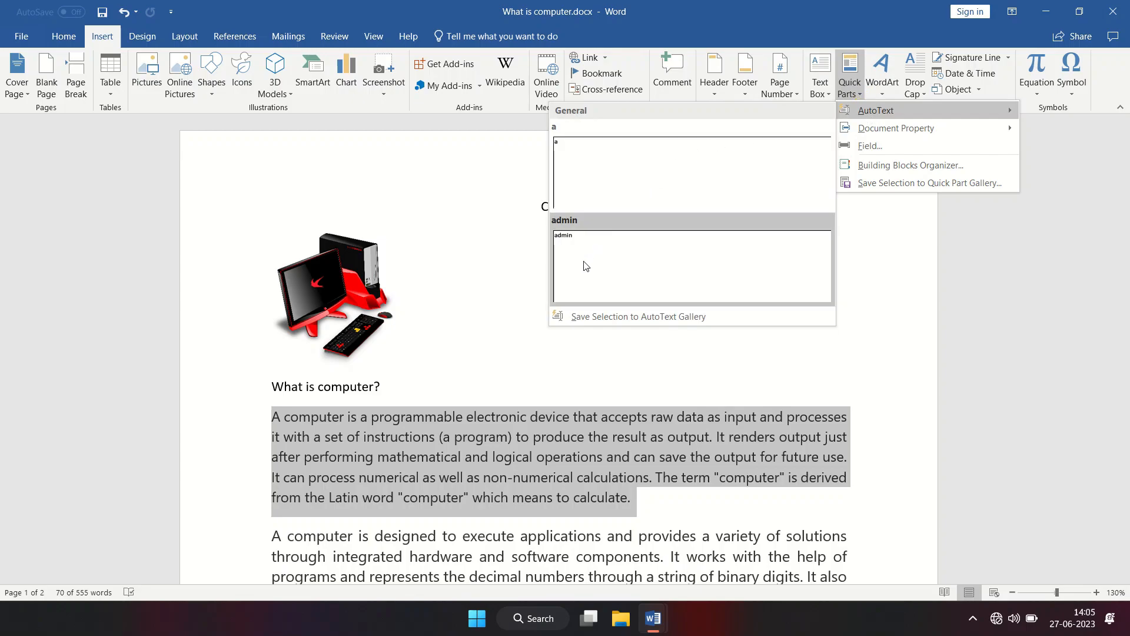
click(612, 316)
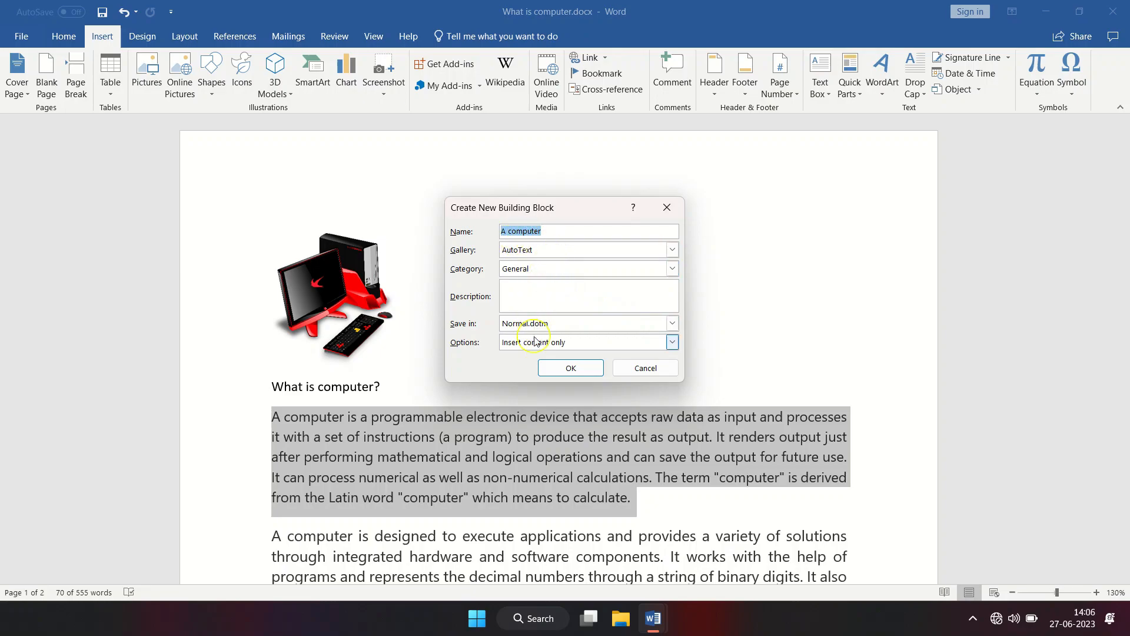
click(570, 369)
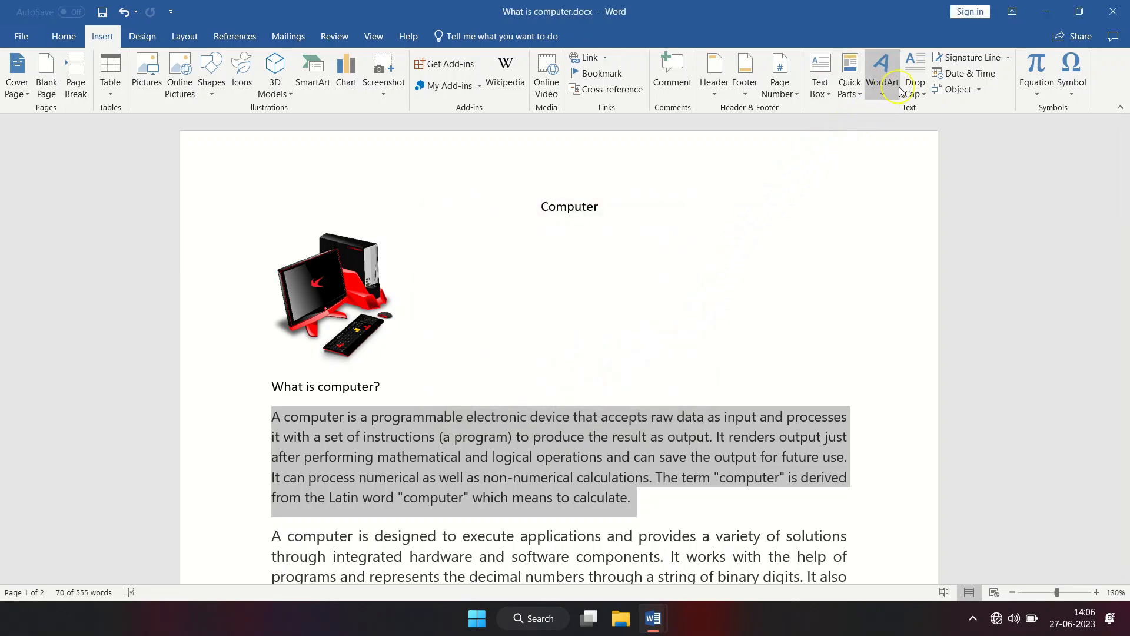
click(852, 82)
mouse_move(863, 118)
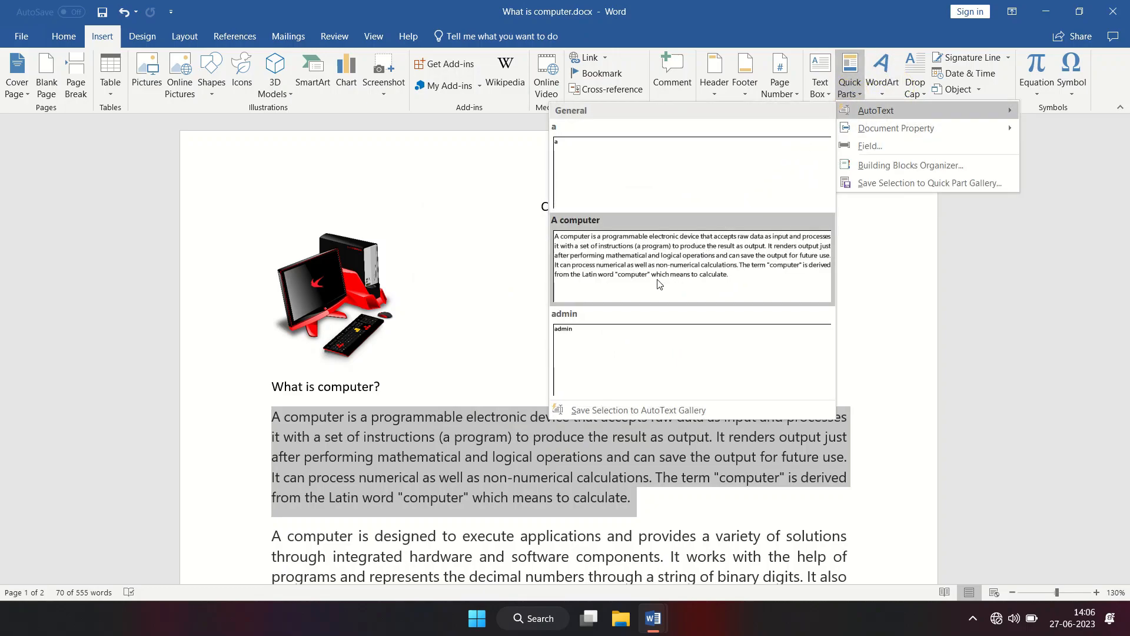
click(642, 500)
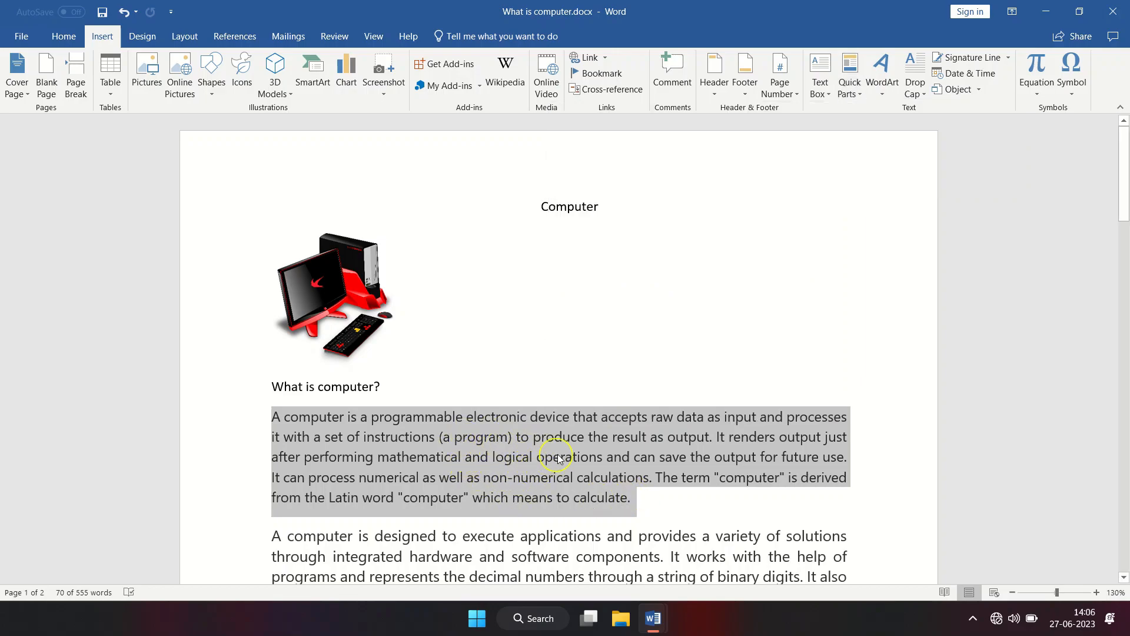
click(569, 370)
- Insert the saved "A computer" AutoText entry on a new line below the "What is computer?" heading
click(408, 392)
key(Return)
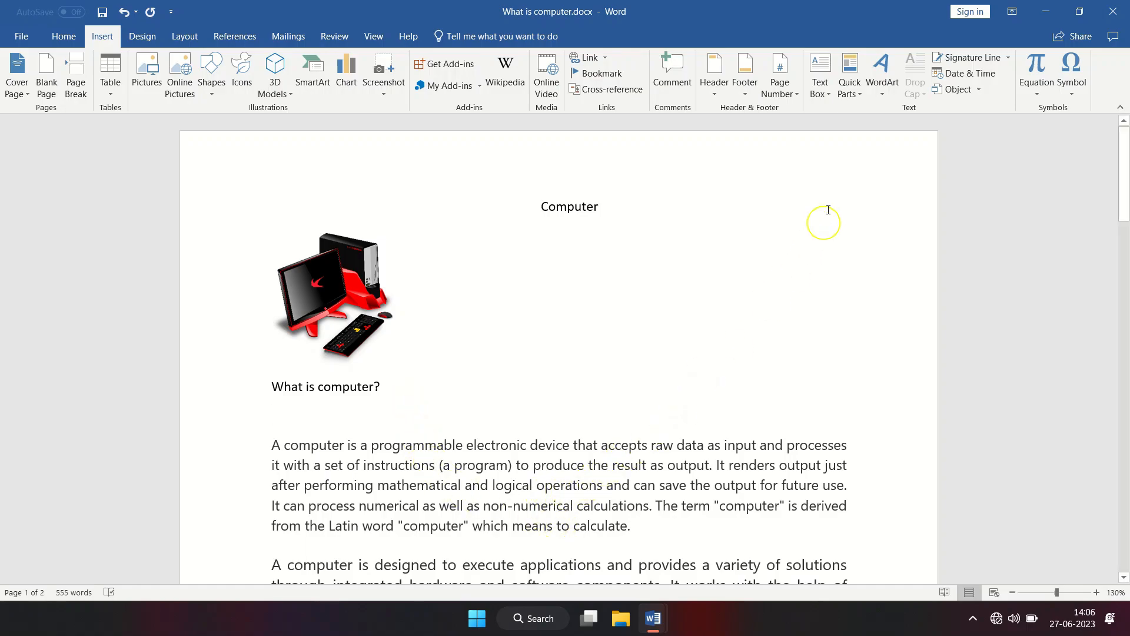
click(857, 94)
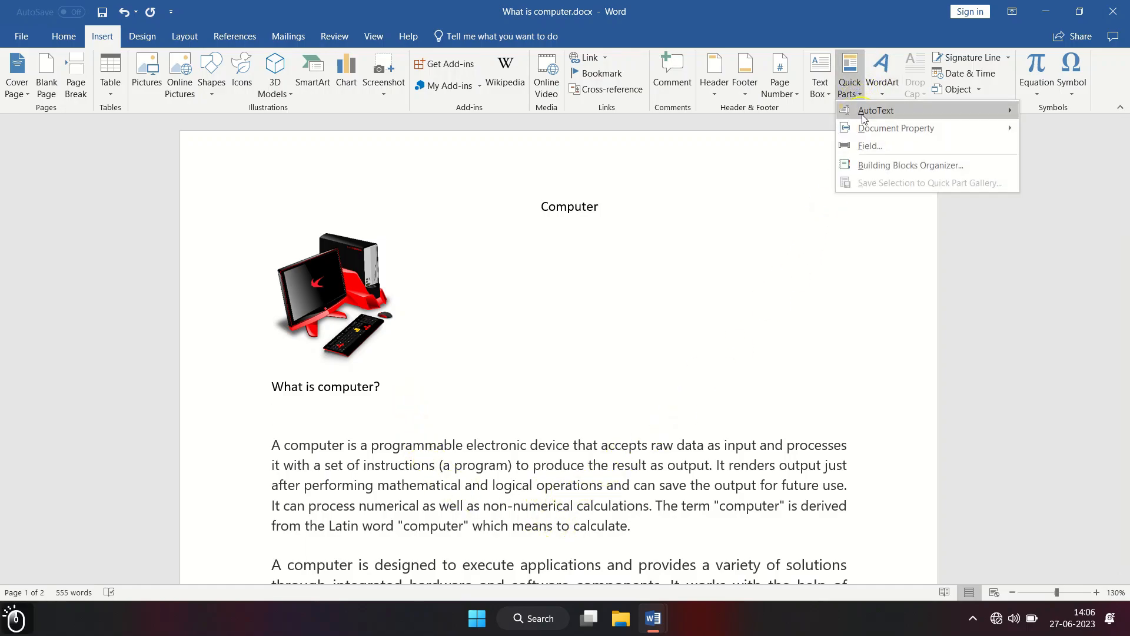
mouse_move(865, 117)
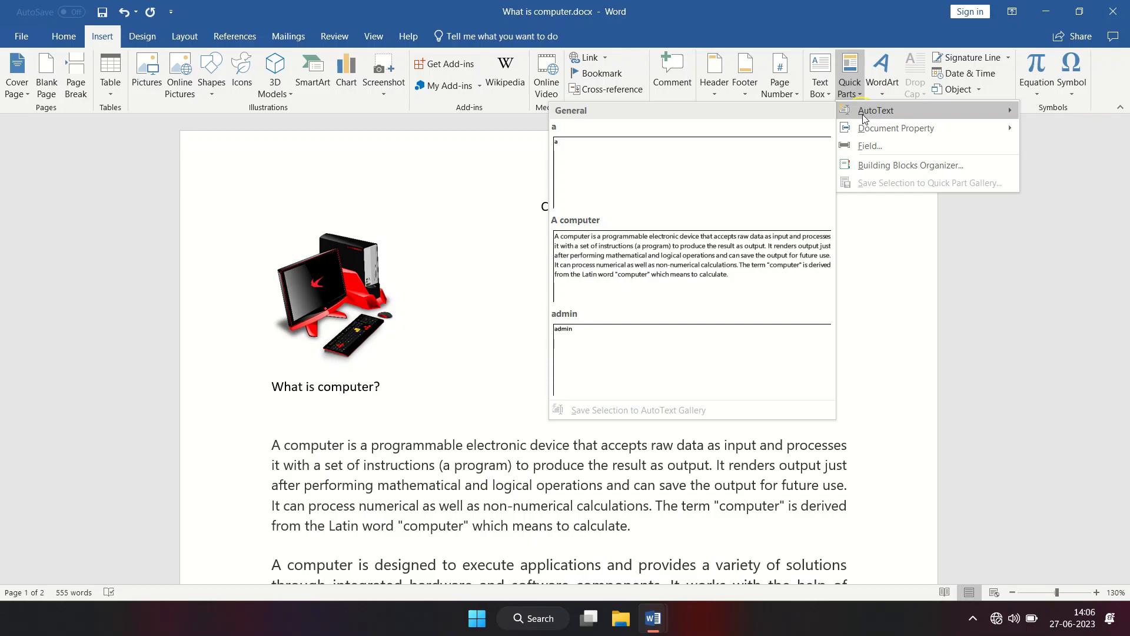
click(686, 276)
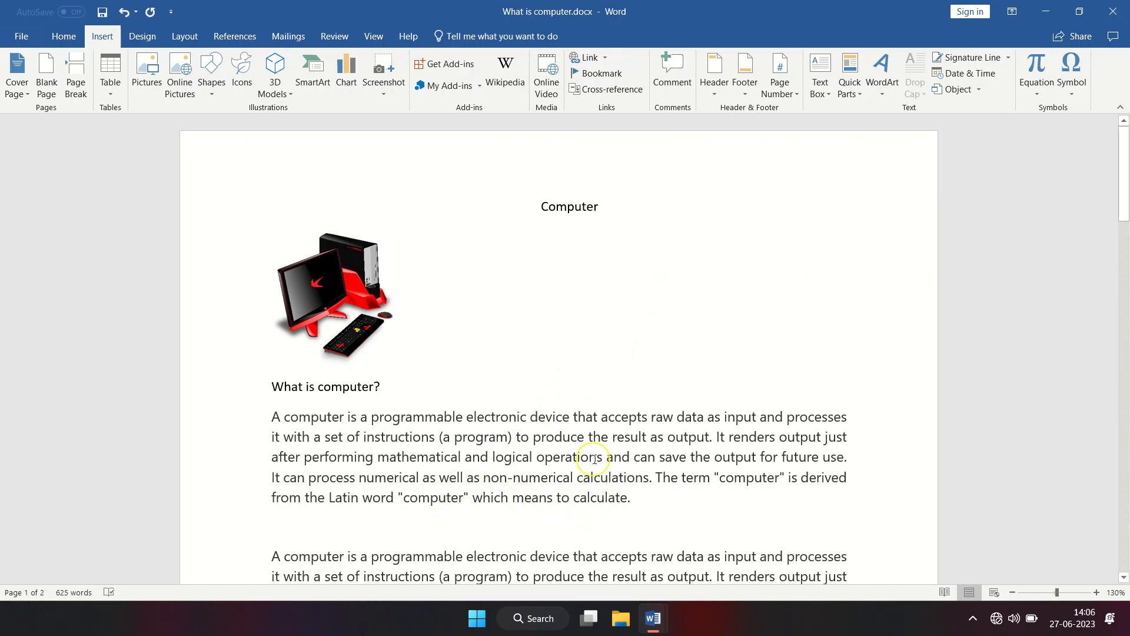
- Undo the insertion of the AutoText paragraph below the "What is computer?" heading
key(ctrl+z)
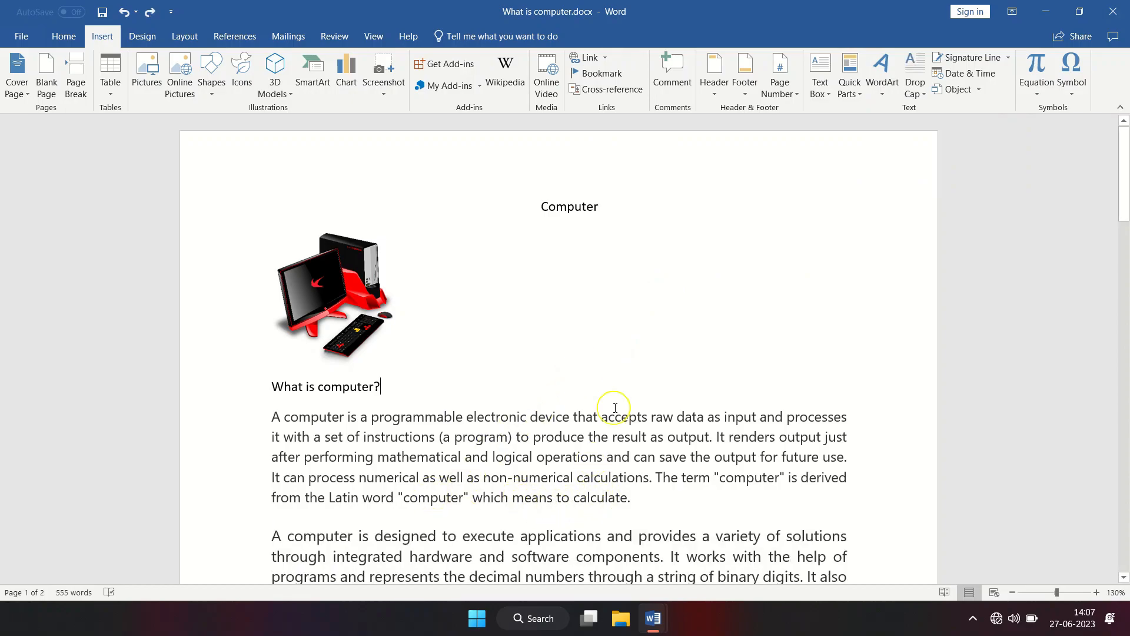
- Insert a gold WordArt object with its placeholder text and position it beside the computer picture, below the "Computer" title
click(883, 95)
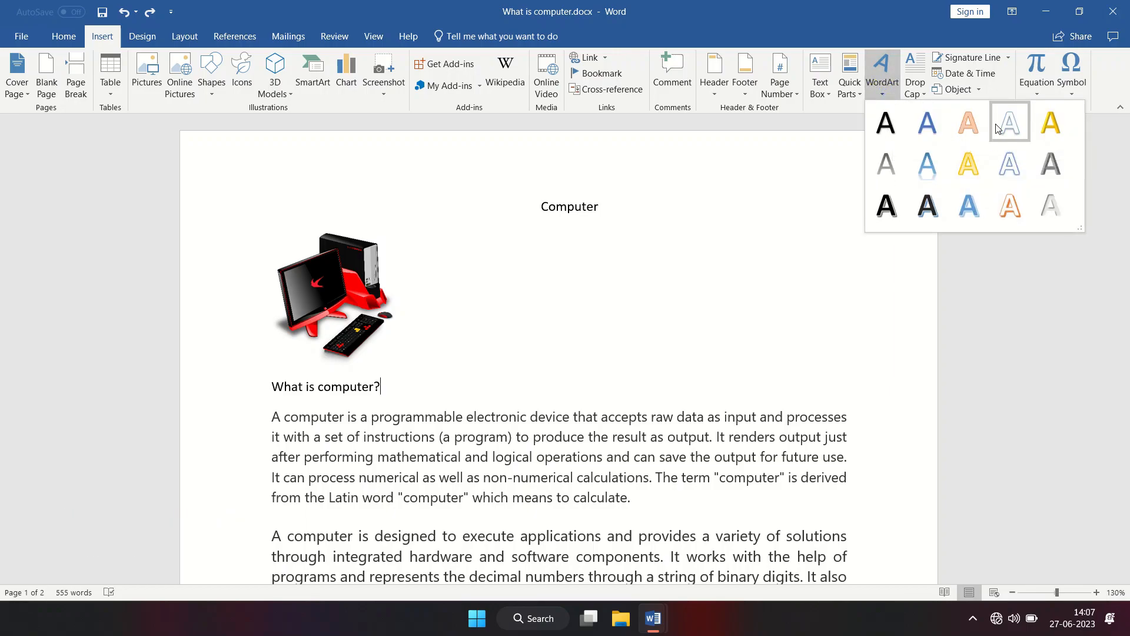
click(1051, 122)
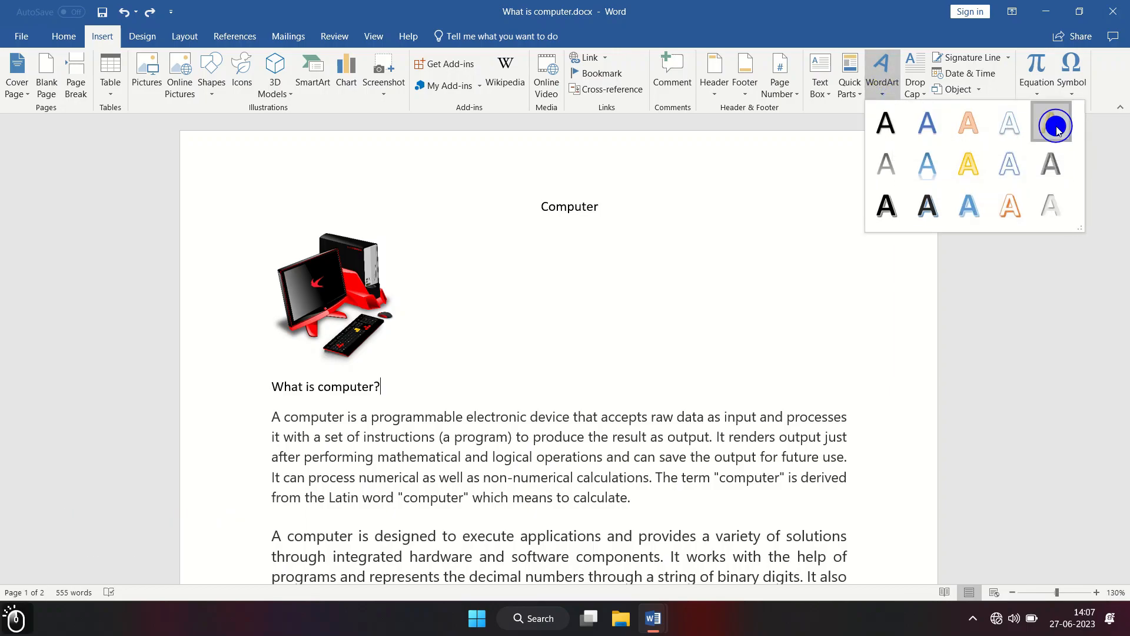
drag(494, 379, 751, 234)
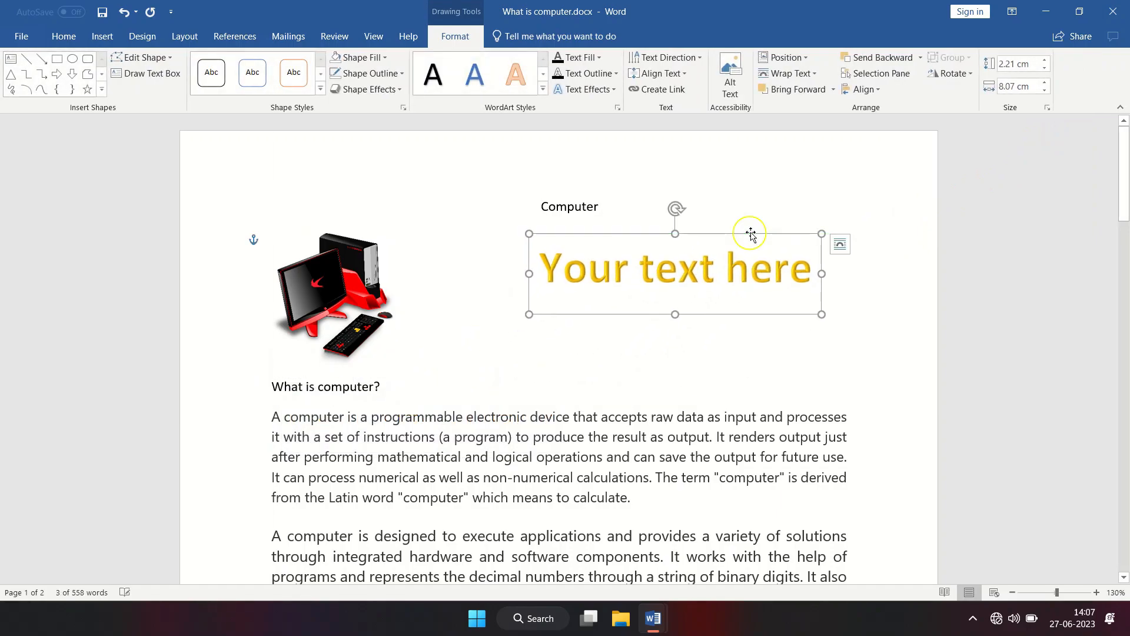
click(742, 274)
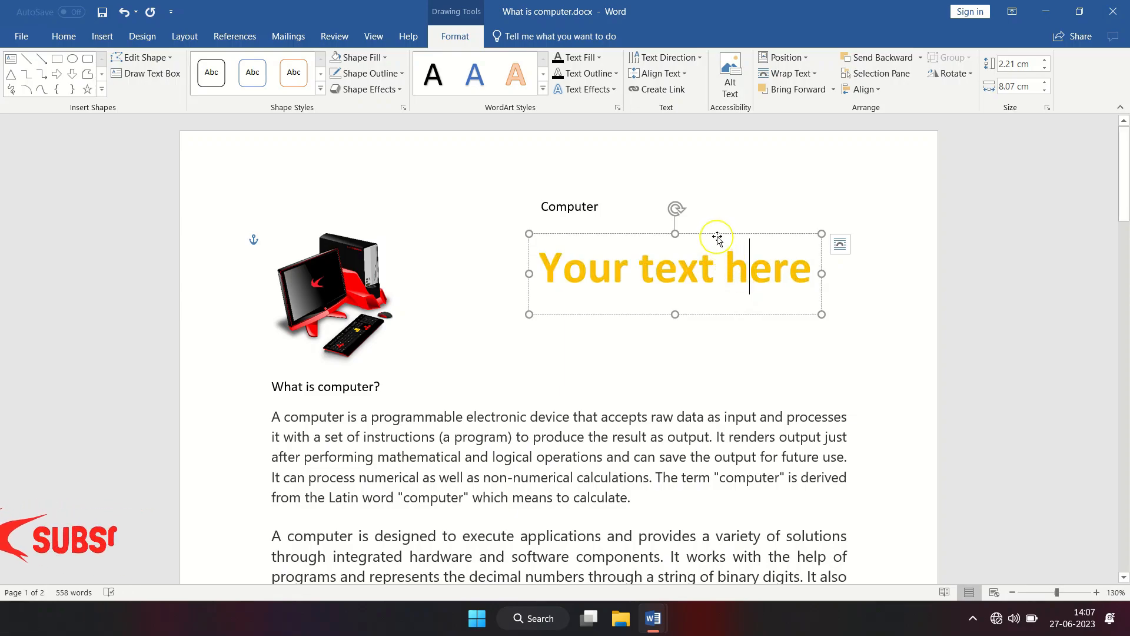
drag(717, 238, 723, 256)
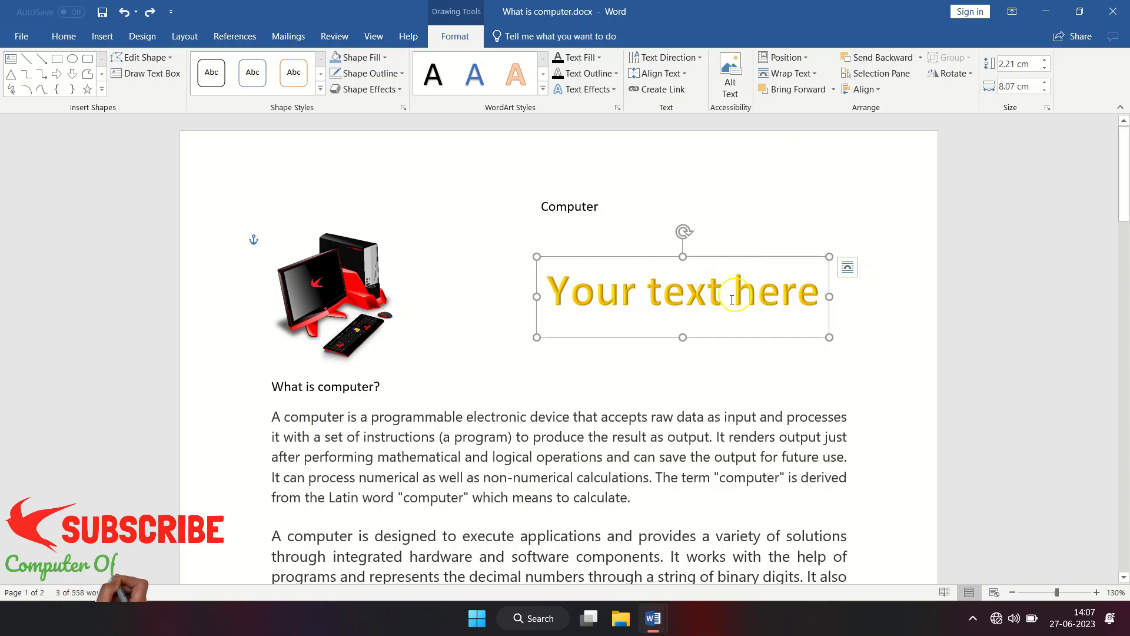
- Try a dark red shape fill on the WordArt box and undo it
click(383, 59)
click(335, 167)
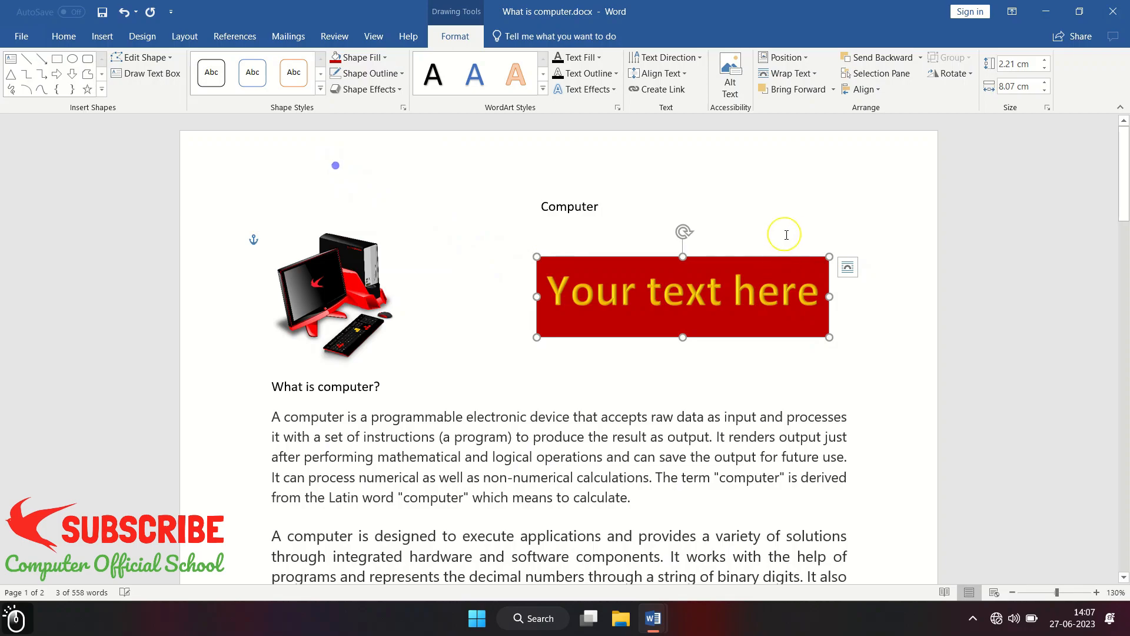
key(ctrl+z)
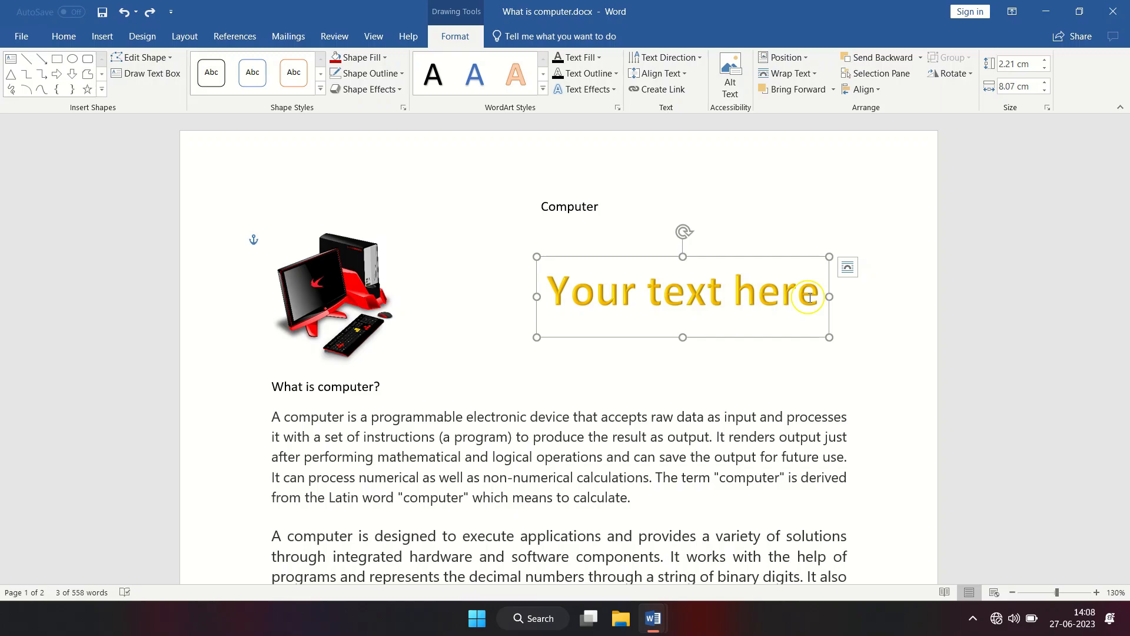
- Delete the "Your text here" WordArt from beside the computer picture
drag(809, 297, 594, 297)
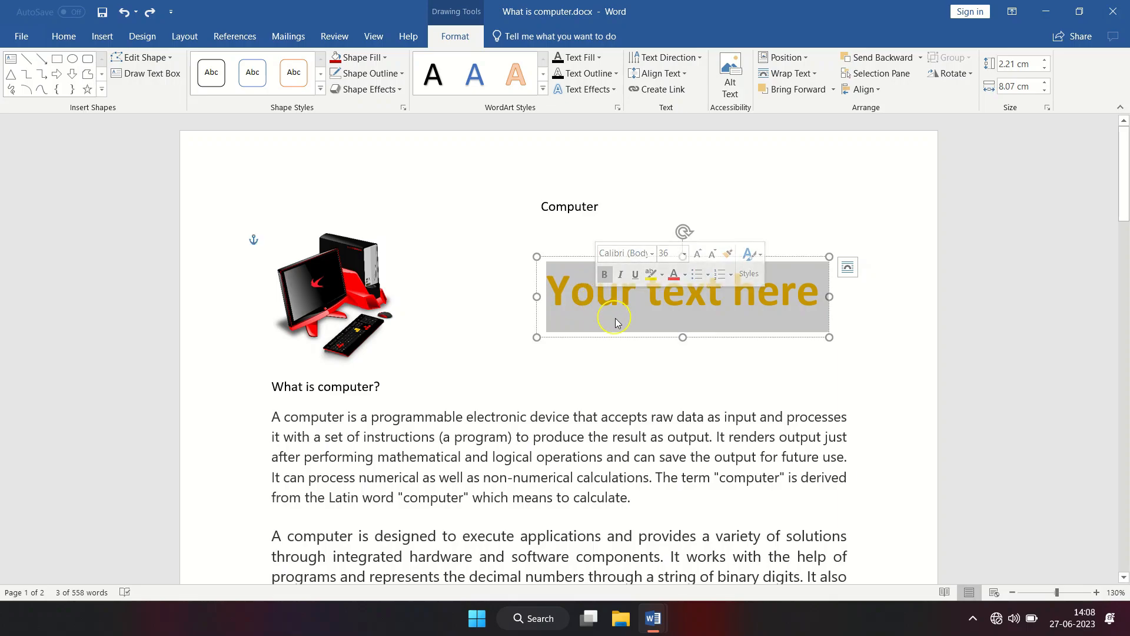
key(Escape)
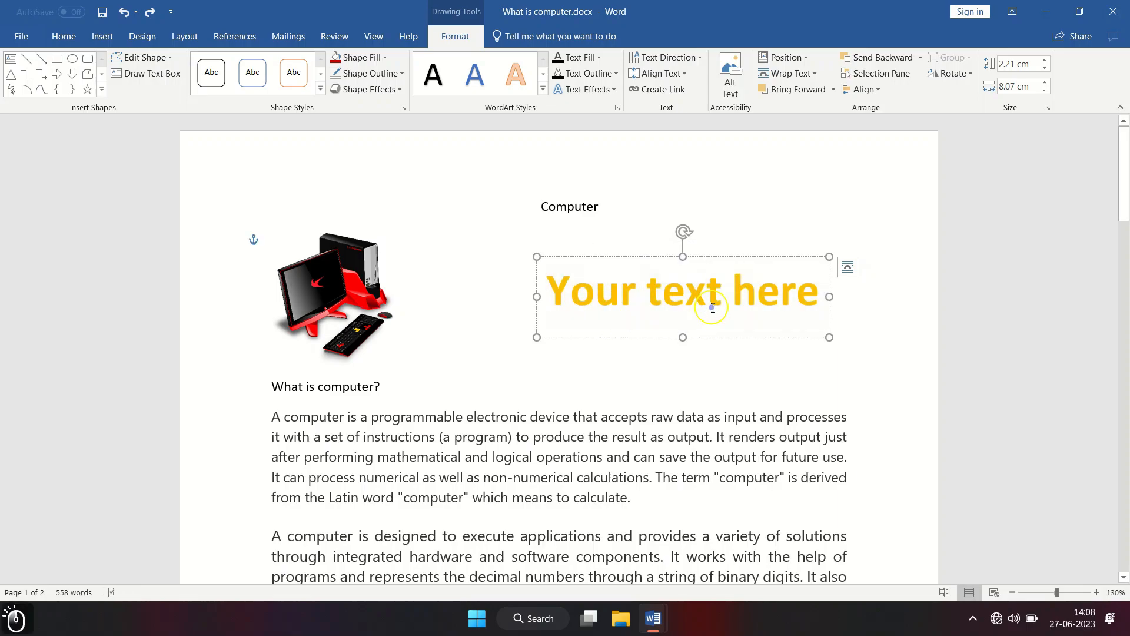
key(Delete)
- Make the initial "A" of the first paragraph under "What is computer?" a Dropped drop cap spanning 4 lines
click(110, 40)
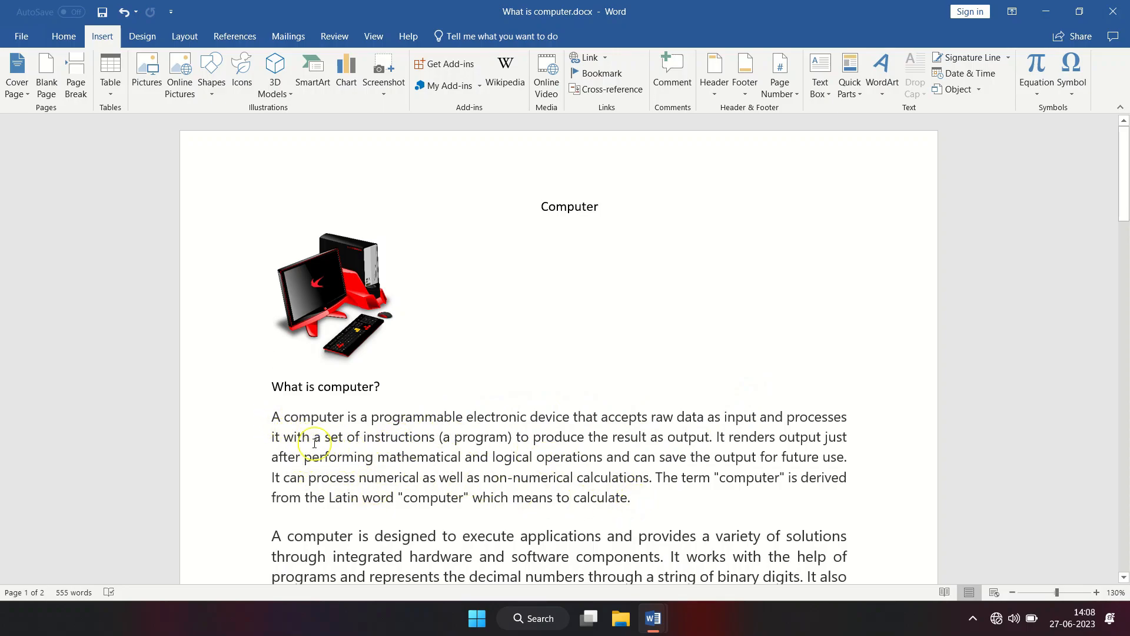
click(277, 416)
click(282, 420)
drag(281, 419, 266, 418)
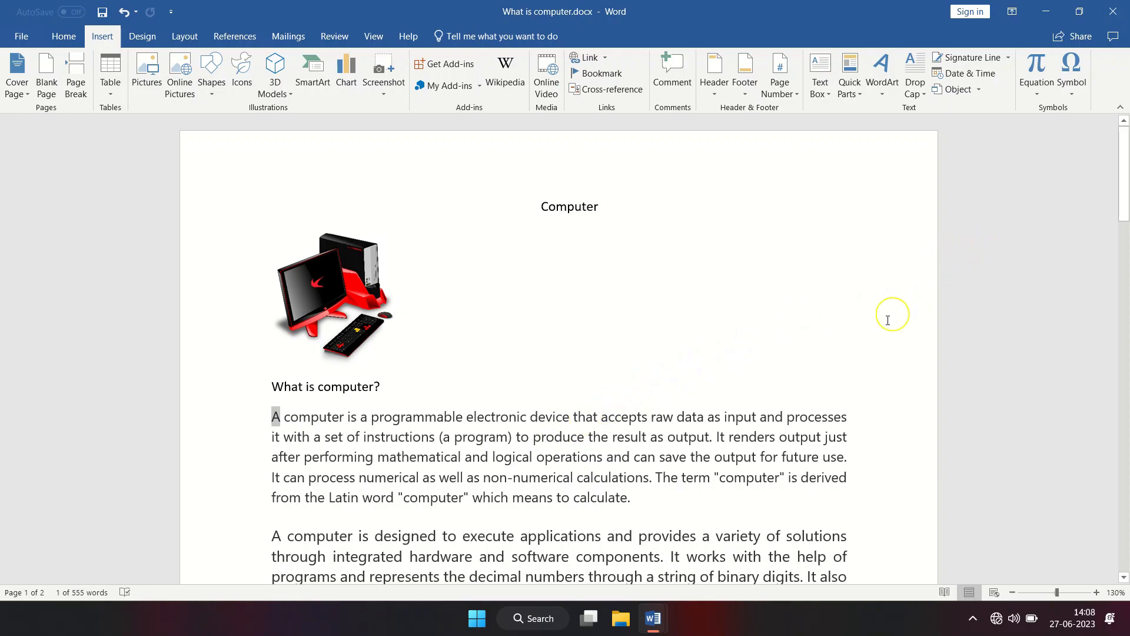
click(915, 72)
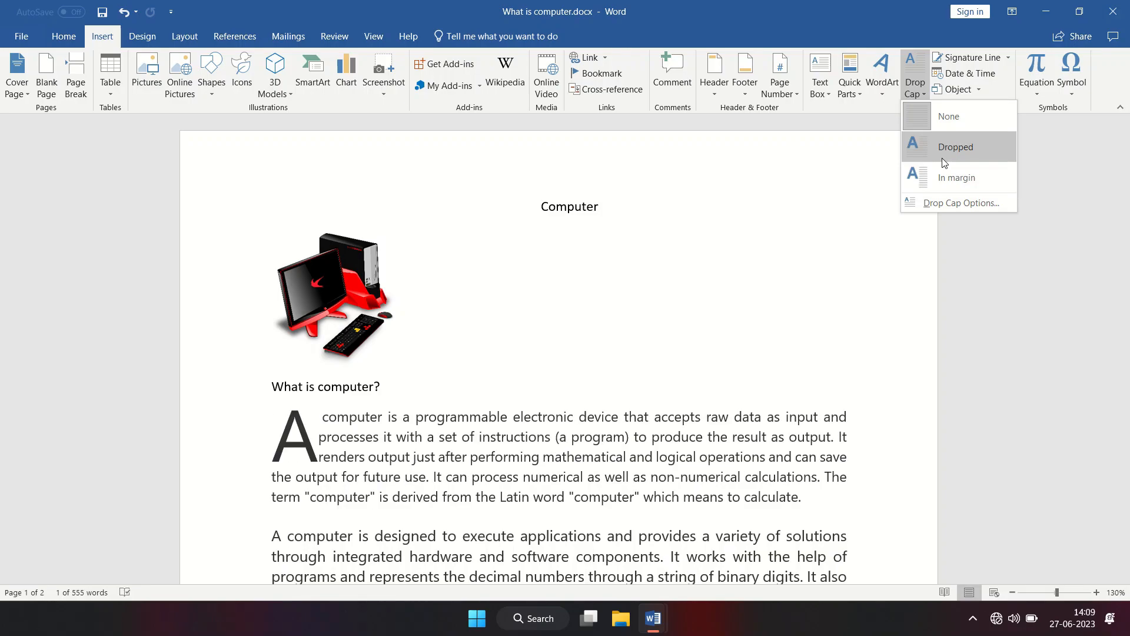
click(942, 206)
click(941, 204)
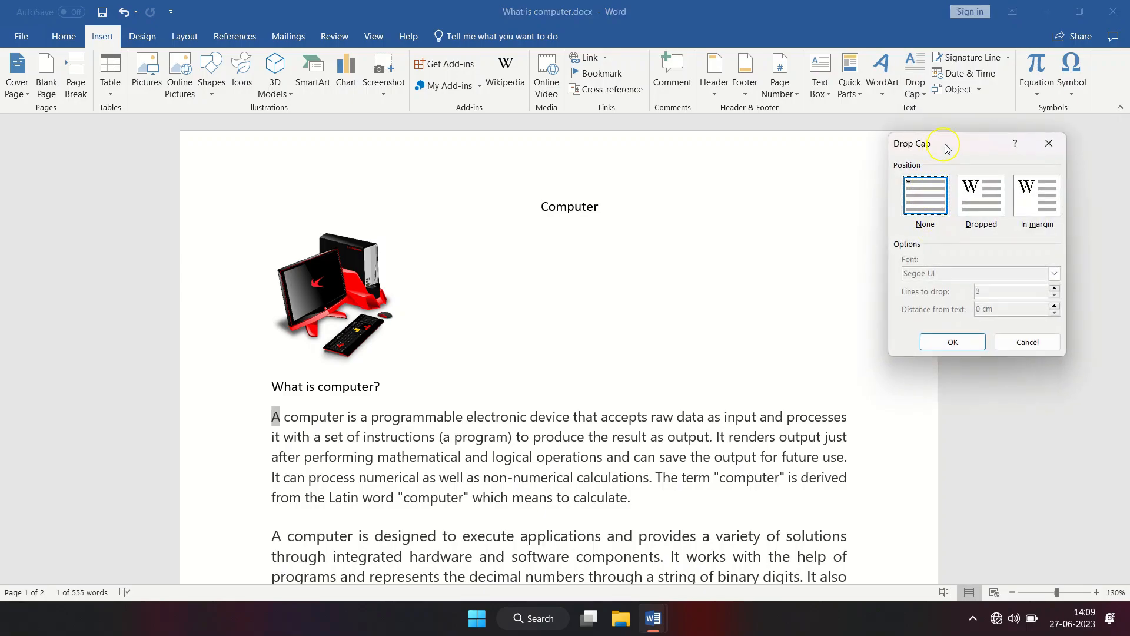
drag(947, 147, 926, 159)
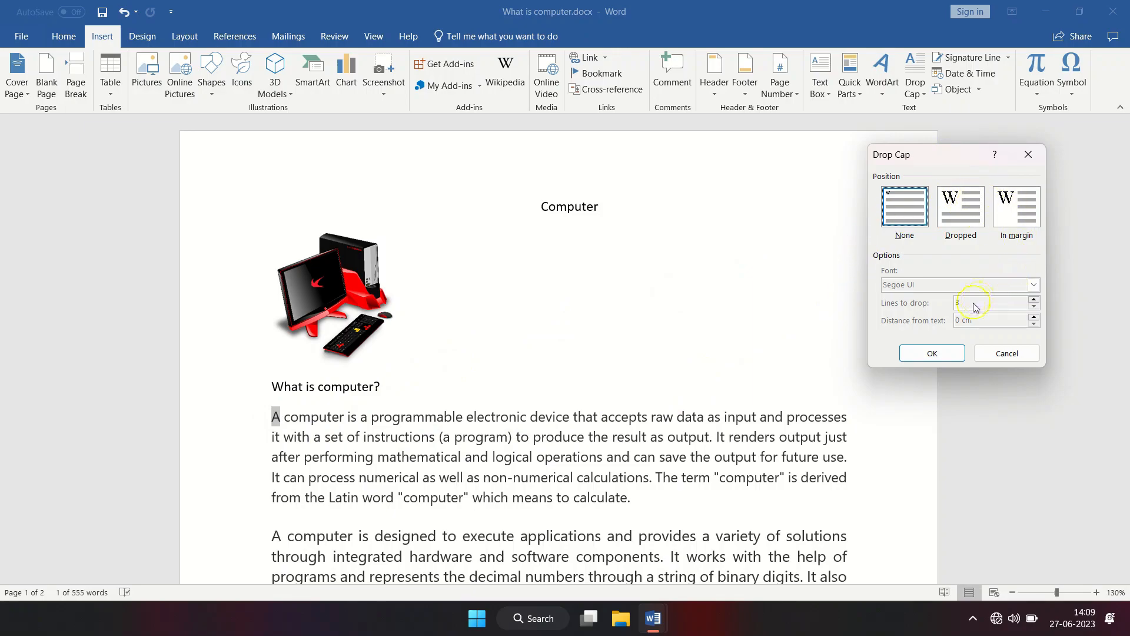
click(955, 213)
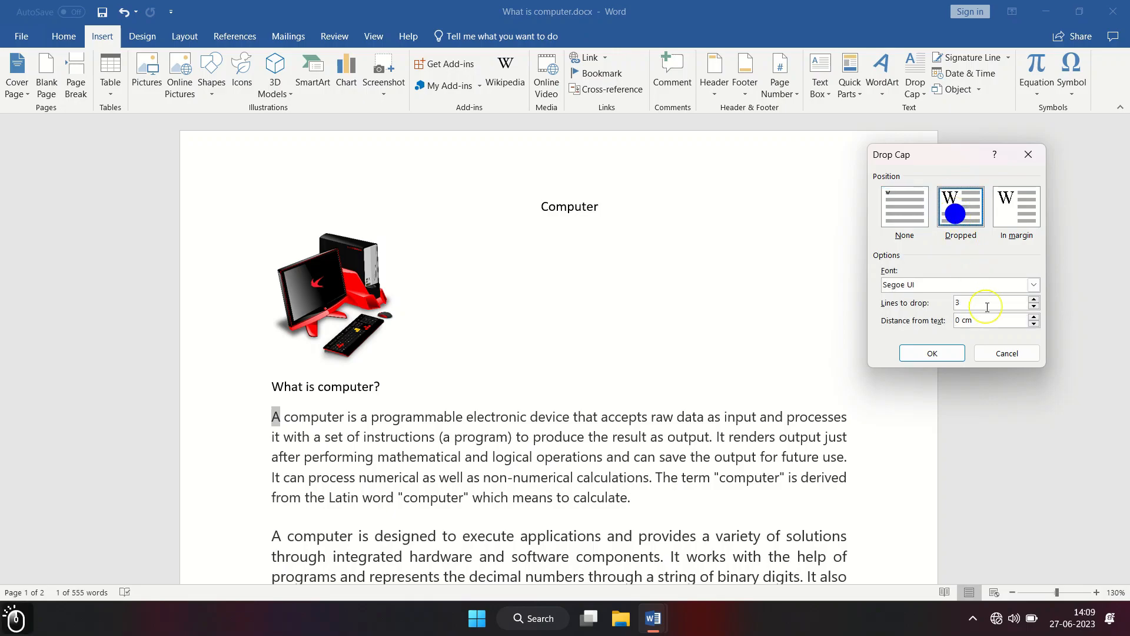
double_click(965, 303)
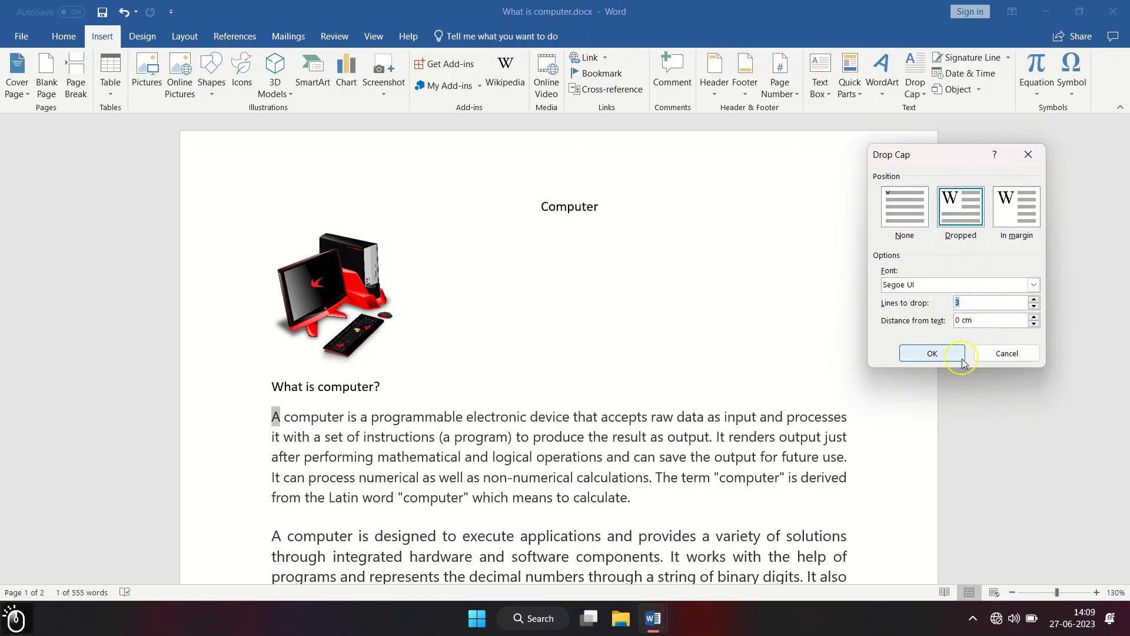
text(4)
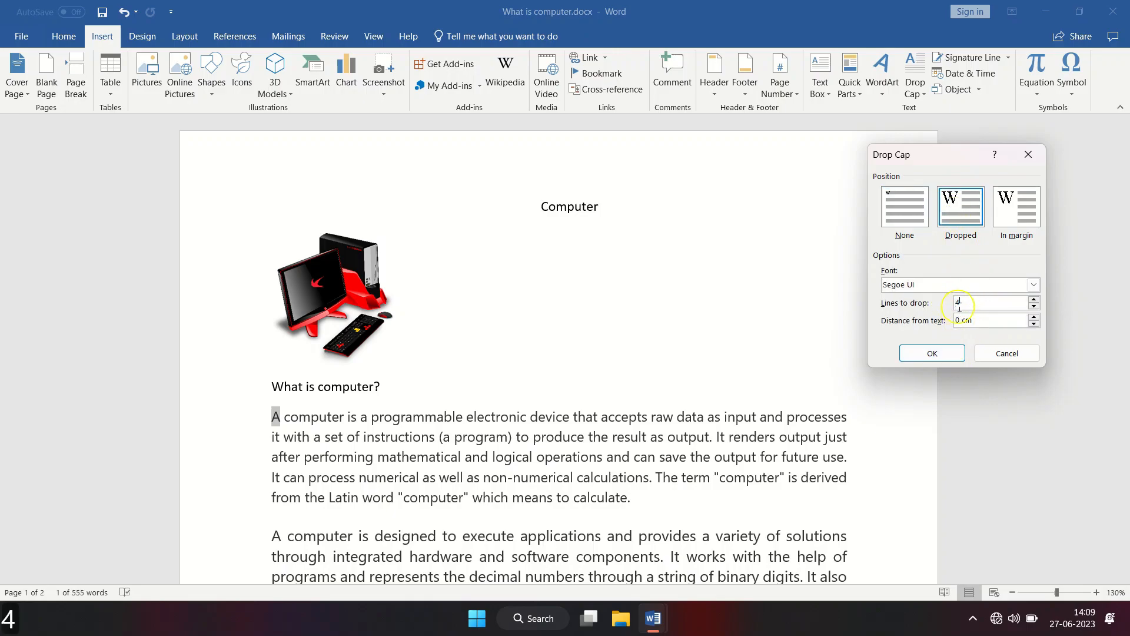
click(937, 353)
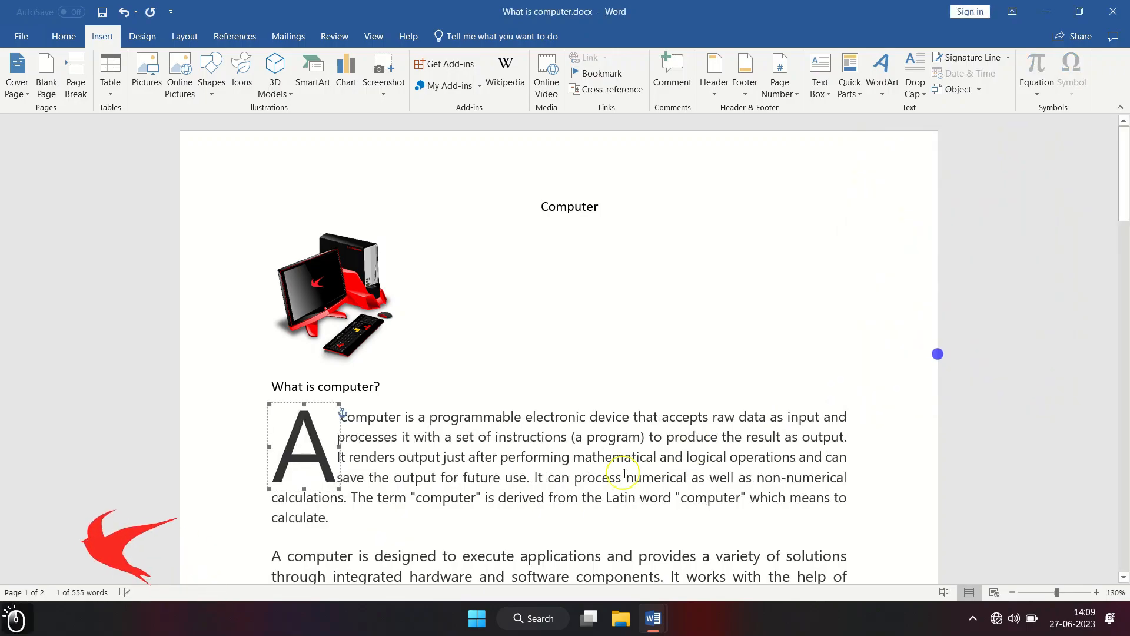
click(351, 478)
- Insert the current date in the "Tuesday, 27 June 2023" format on a new line below the computer picture
scroll(407, 436, down, 2)
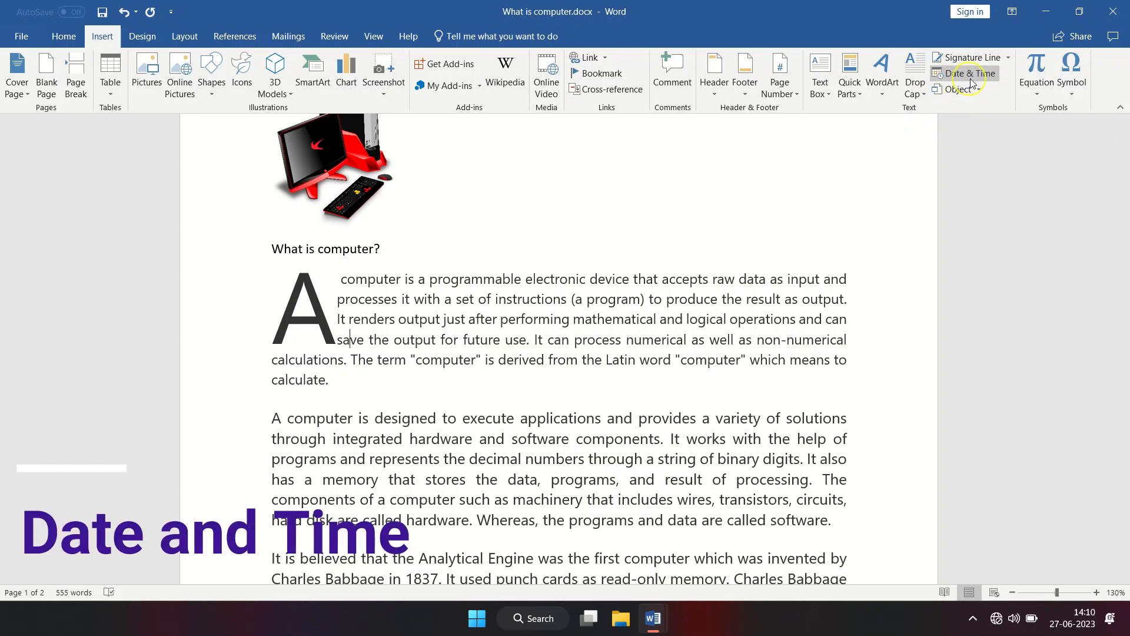
click(535, 219)
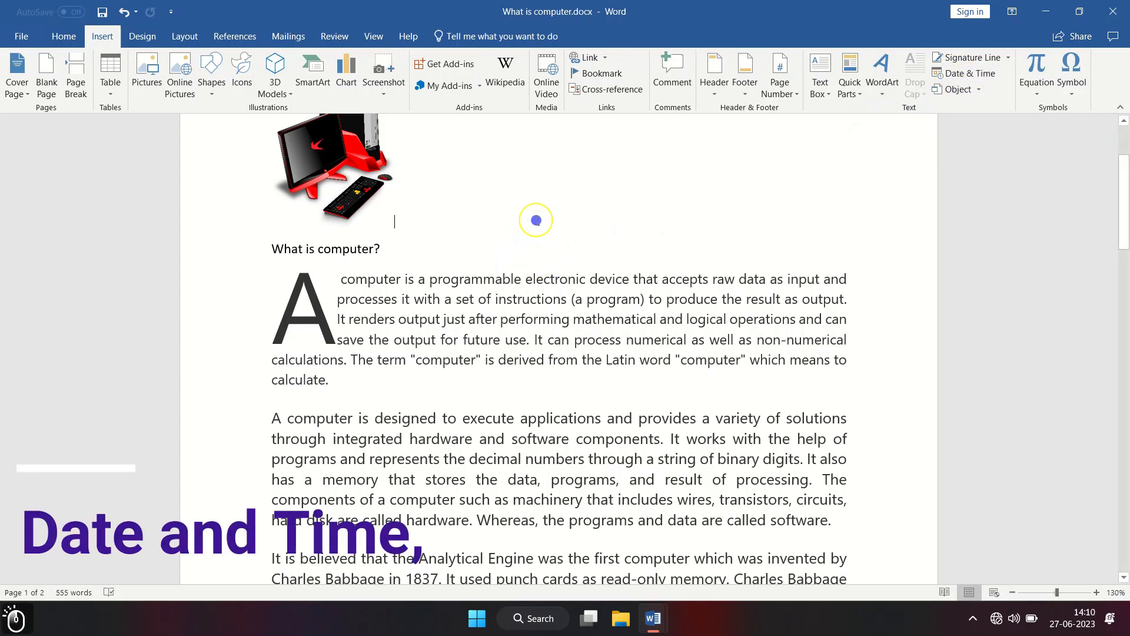
key(Return)
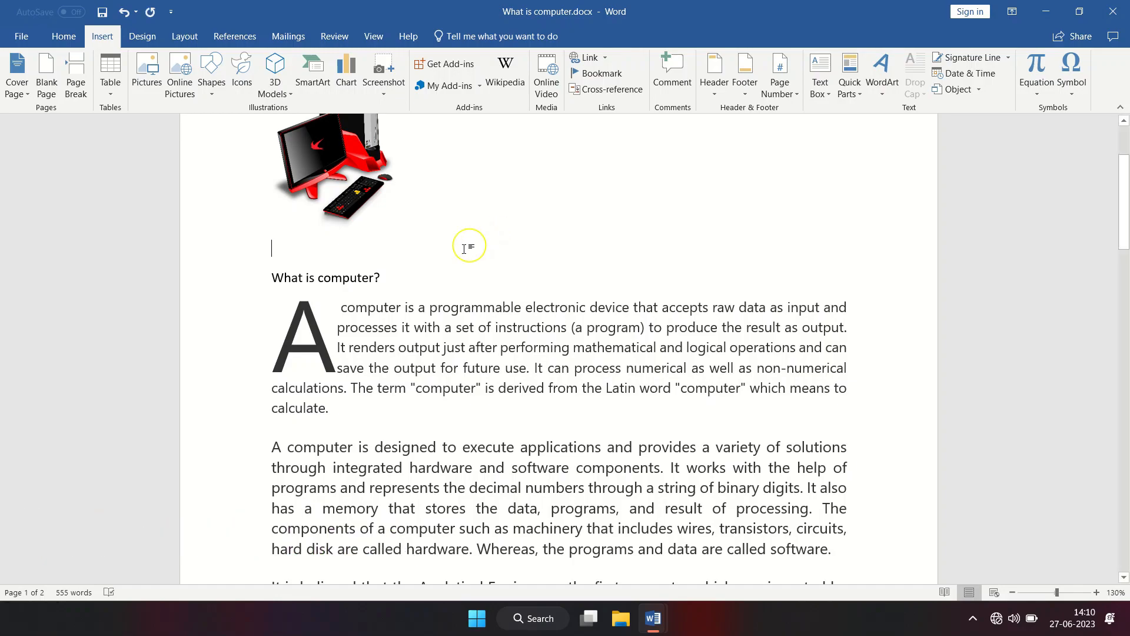
click(971, 74)
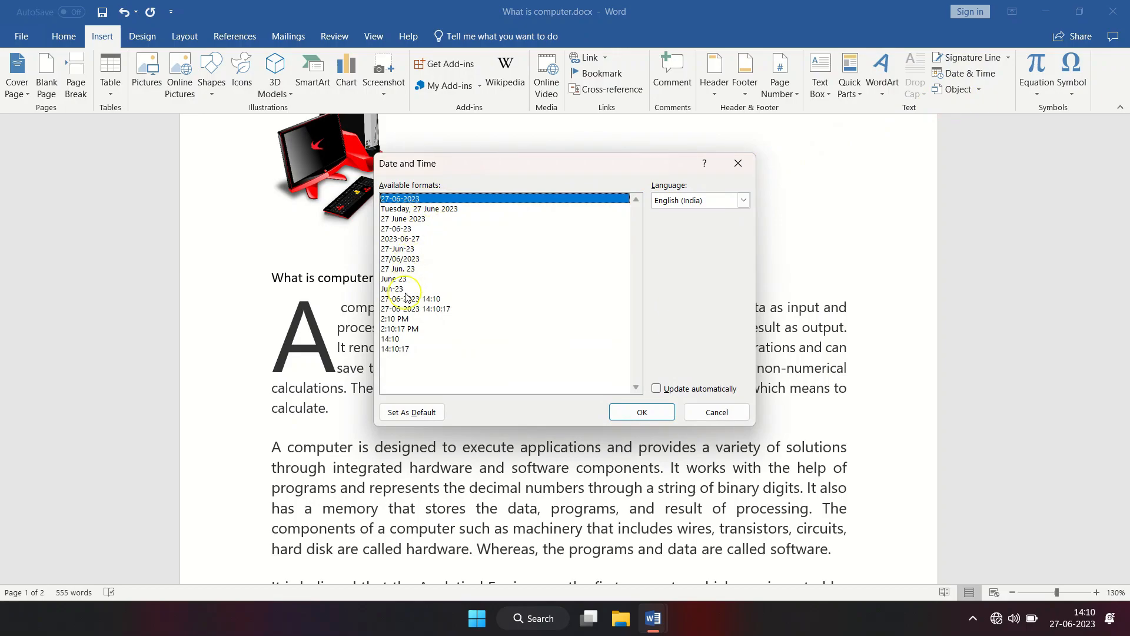
click(443, 210)
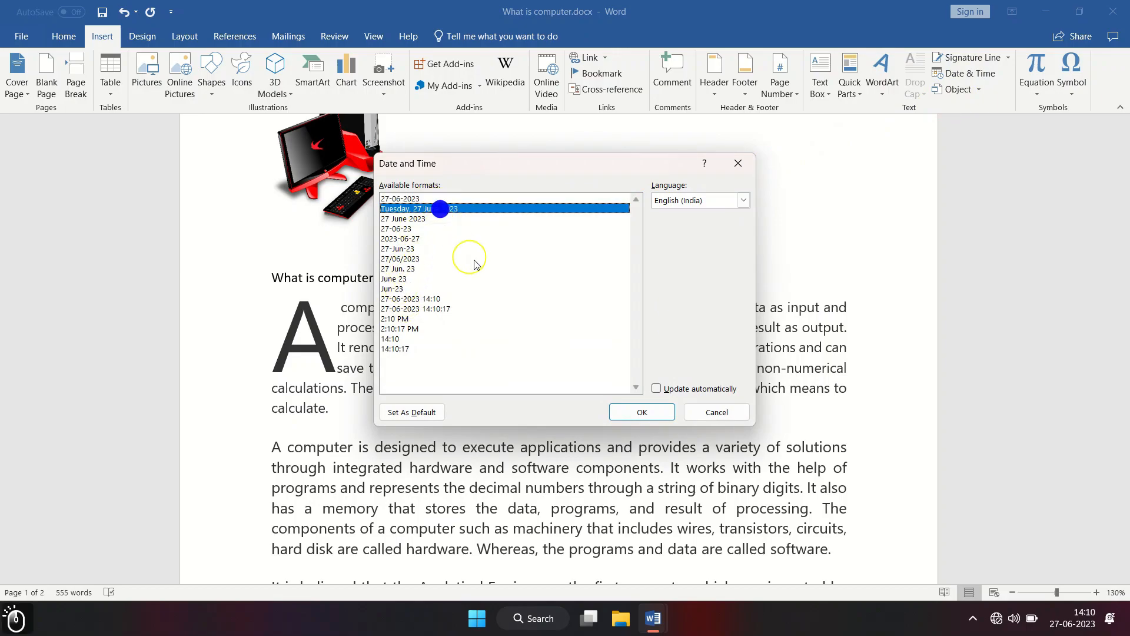
click(644, 412)
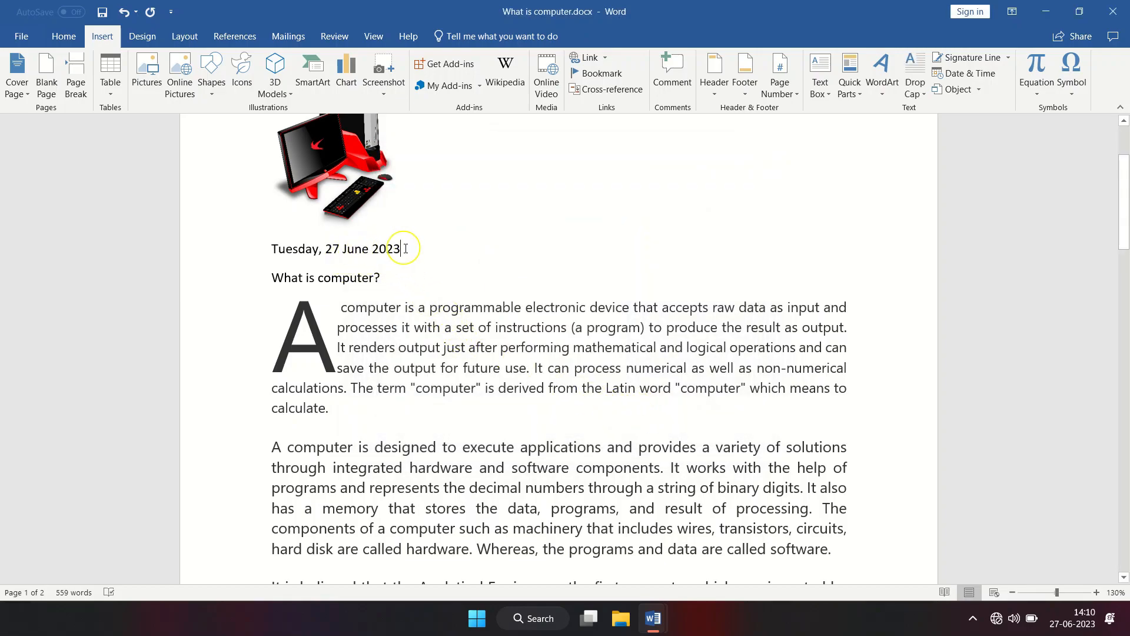
- Insert the current time in the 12-hour format with seconds and PM on a new line below the date
key(Return)
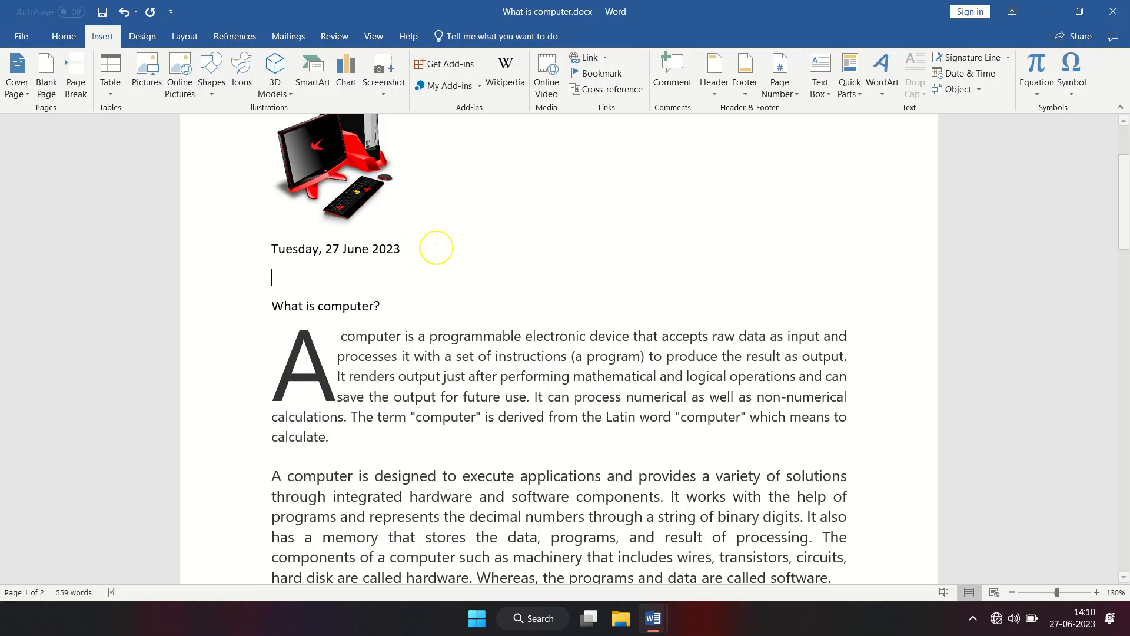
click(989, 80)
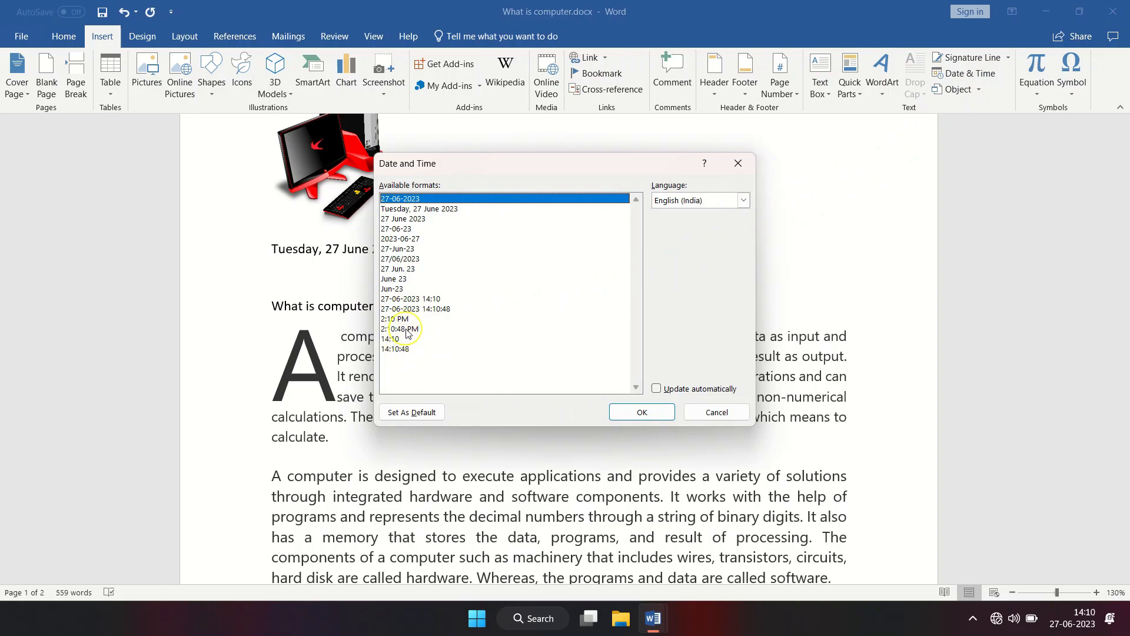
click(406, 328)
click(643, 413)
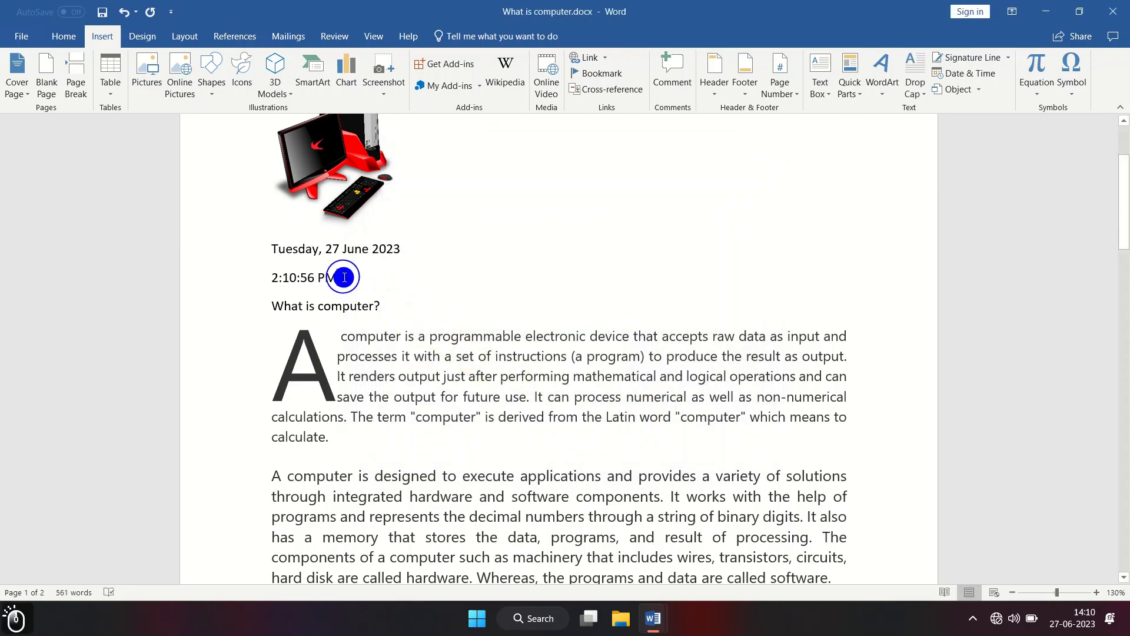
- Select the date and time lines and insert a new Paintbrush Picture object there
drag(343, 277, 263, 244)
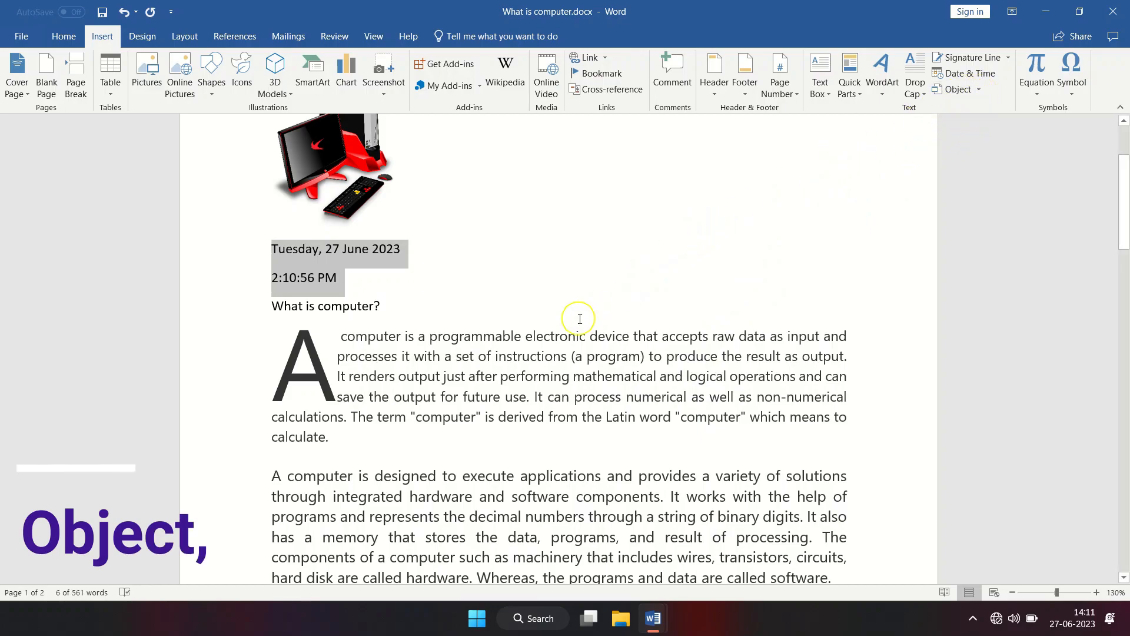
scroll(577, 316, up, 3)
scroll(580, 318, up, 1)
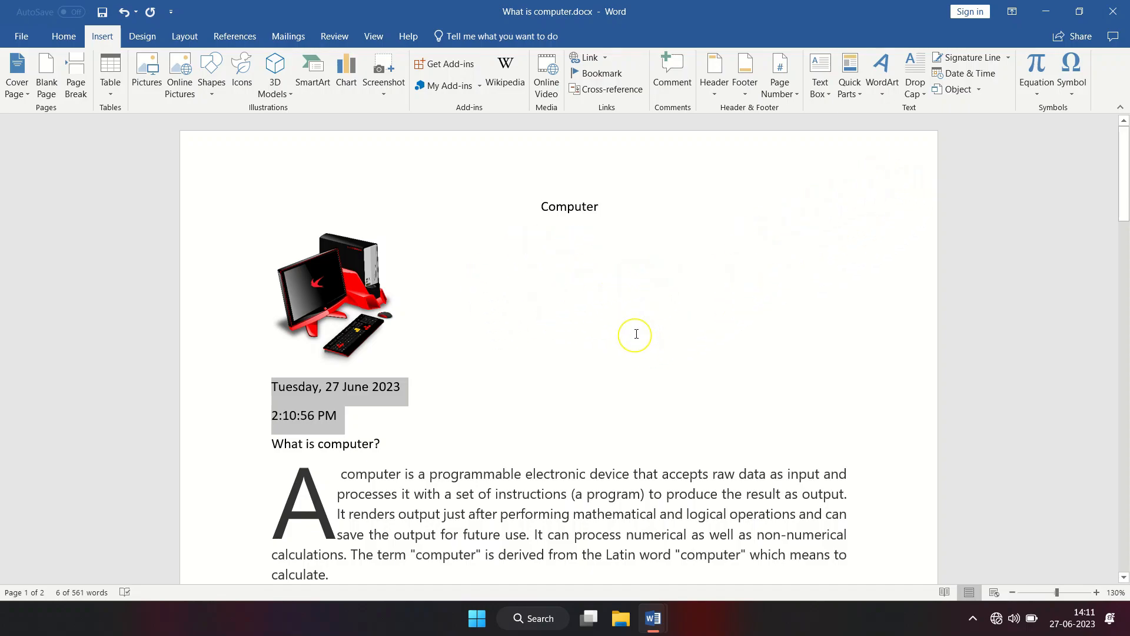
click(980, 90)
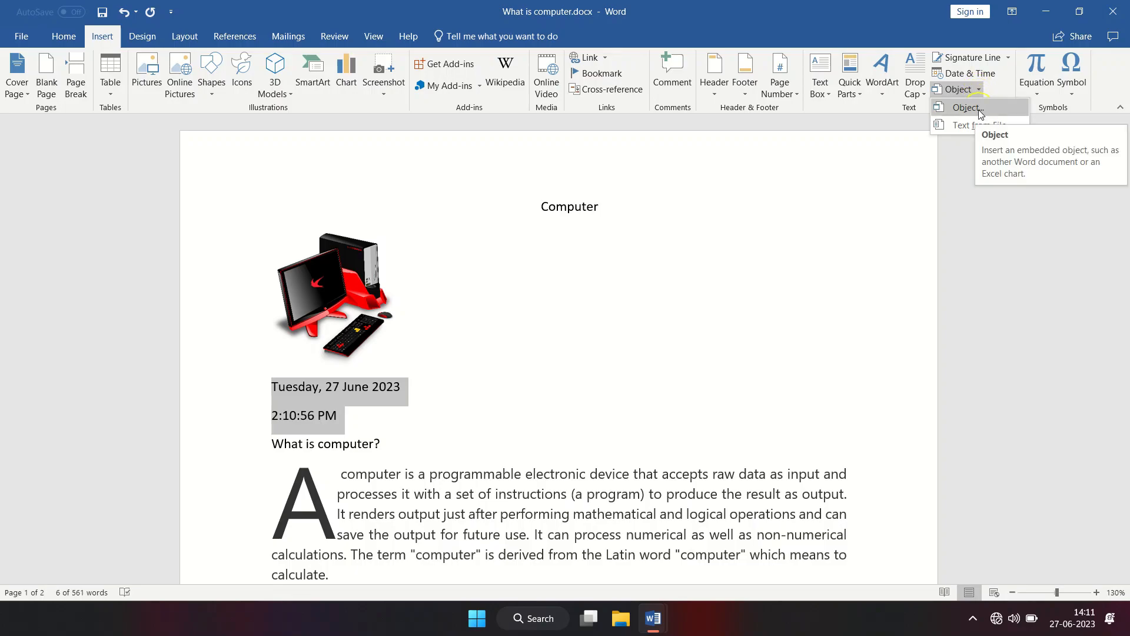
click(980, 108)
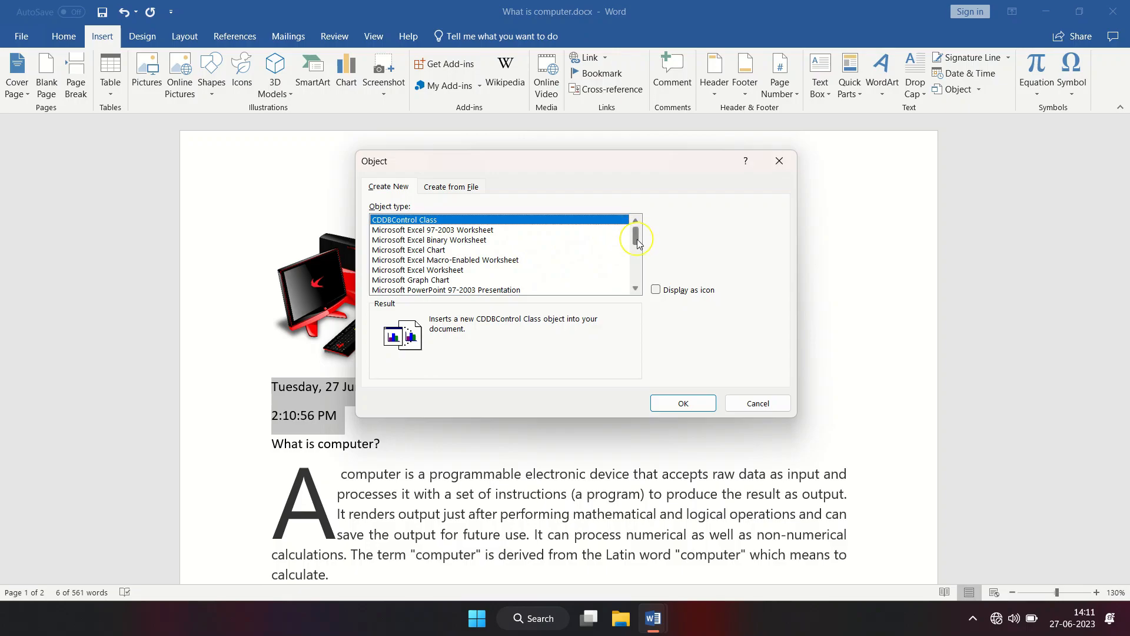
drag(638, 241, 636, 283)
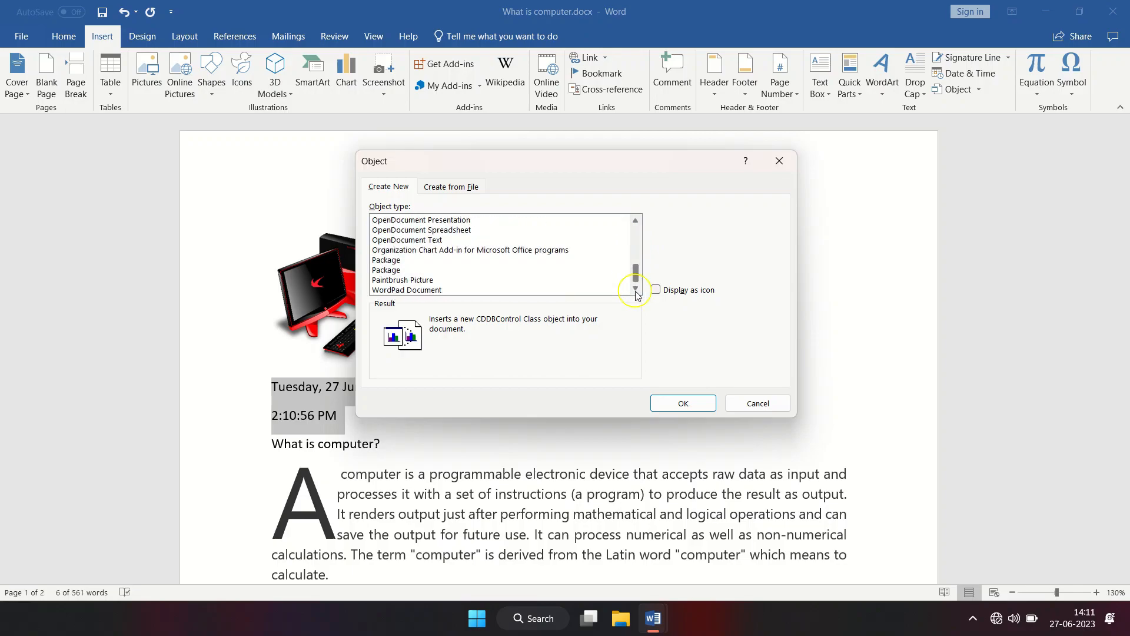
click(388, 280)
click(680, 402)
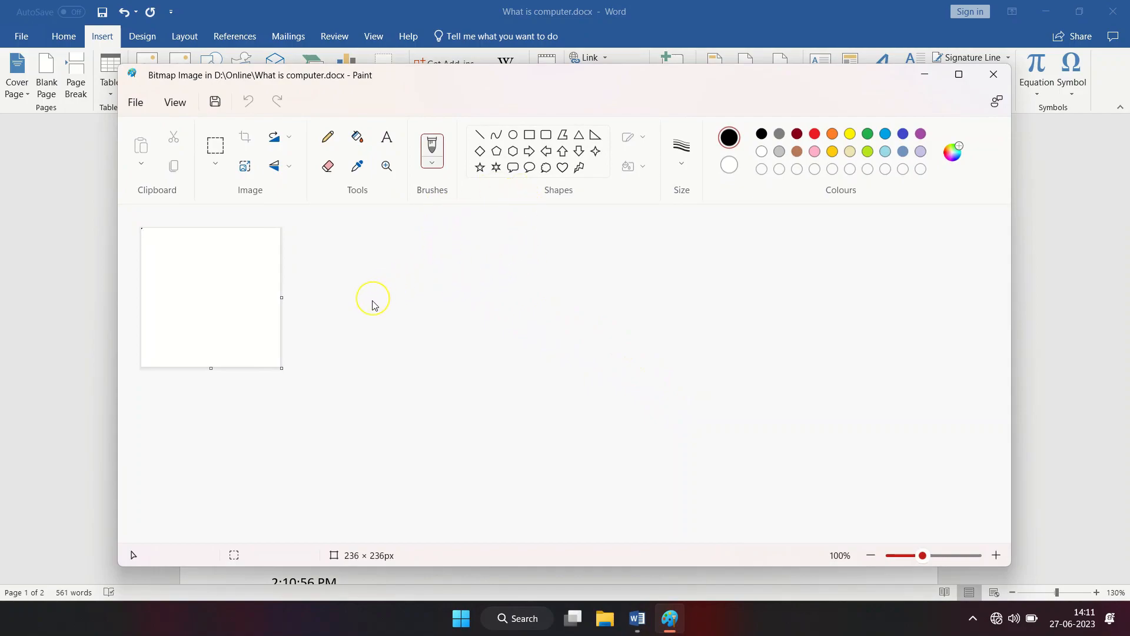
- Draw a red letter "A" freehand with the Pencil on the embedded bitmap's canvas
click(328, 139)
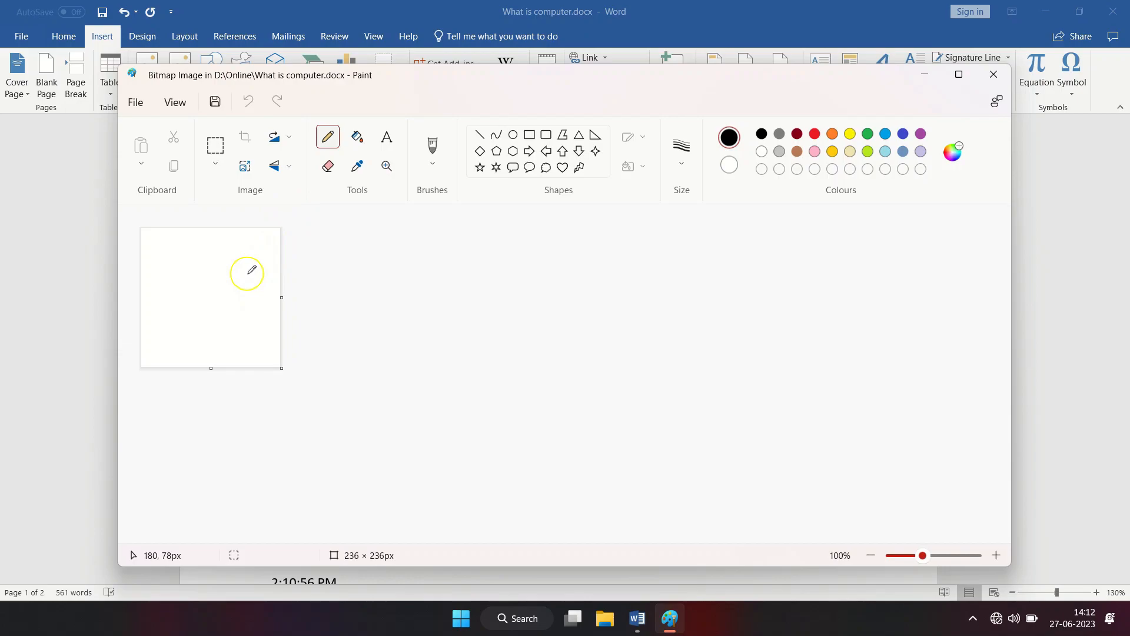
key(ctrl+plus)
key(ctrl+plus)
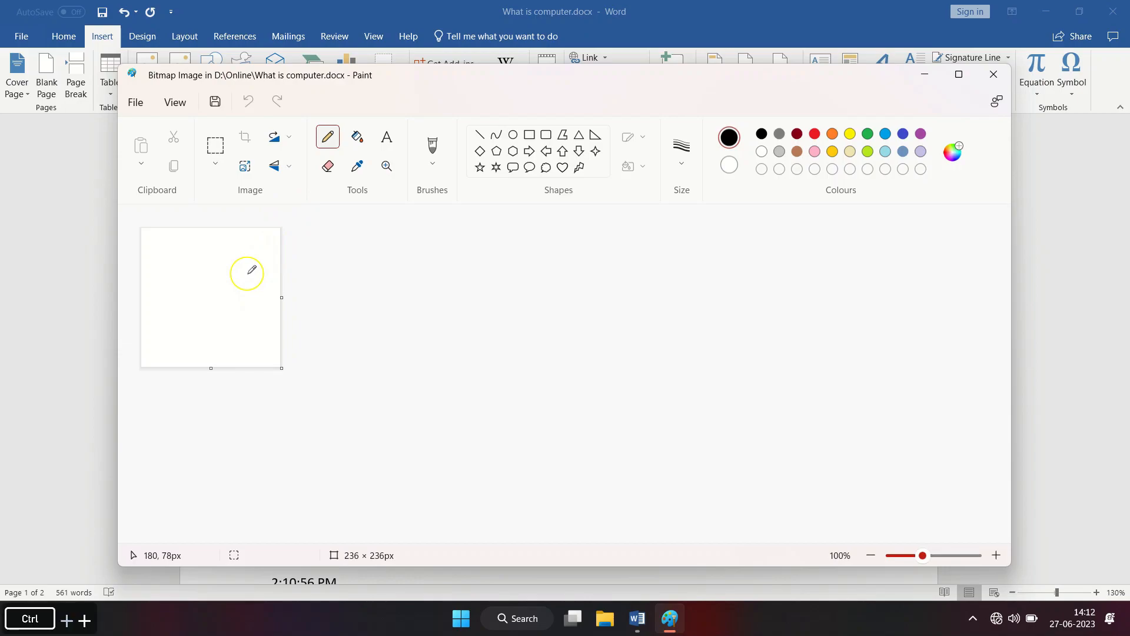
click(816, 137)
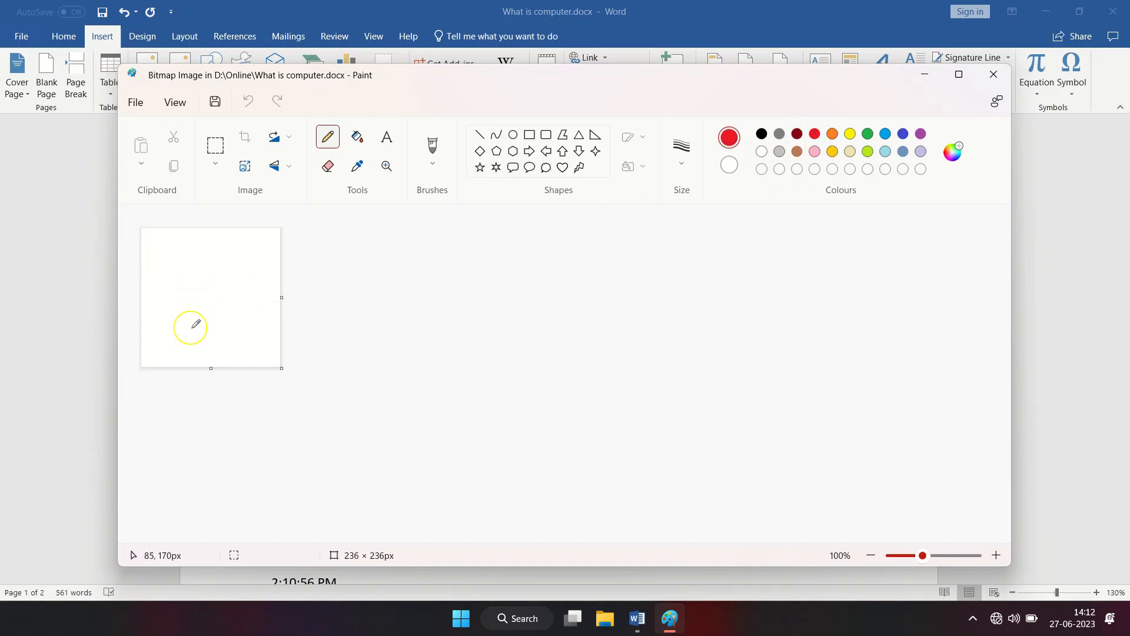
drag(195, 314, 218, 259)
mouse_move(190, 323)
mouse_down()
mouse_move(230, 247)
mouse_move(238, 312)
mouse_move(232, 285)
mouse_up()
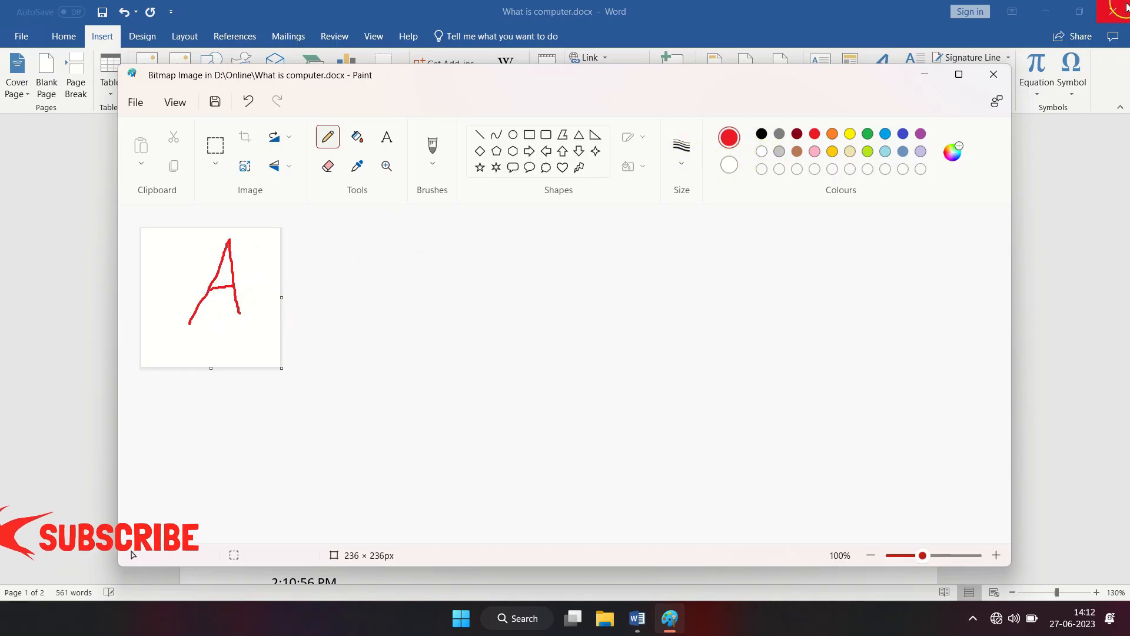